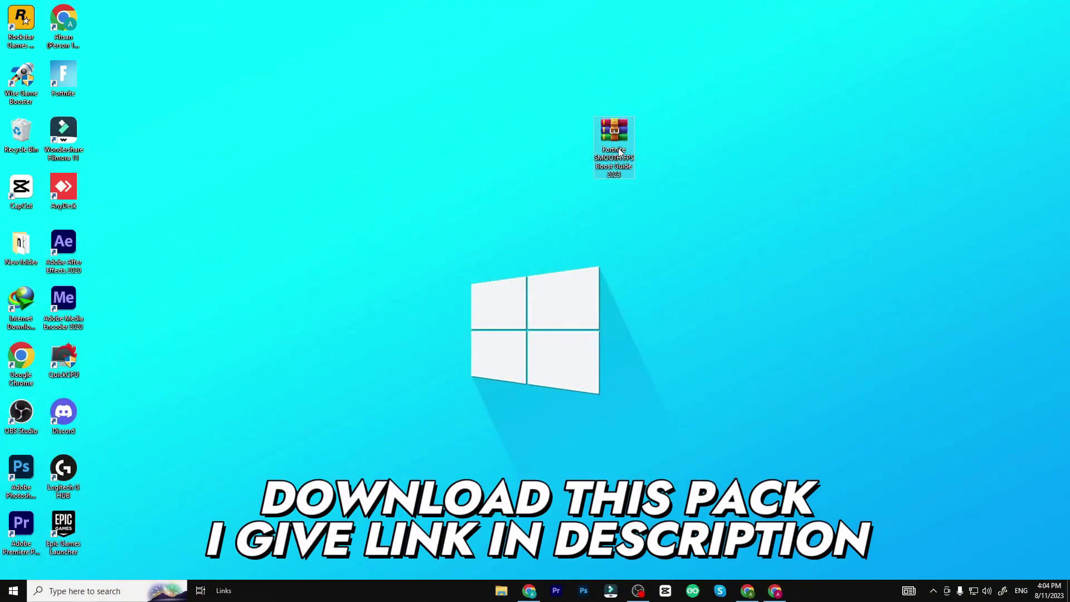
Step: Extract the Fortnite SMOOTH FPS Boost Guide 2023 archive onto the desktop
{"action": "right_click", "coordinate": [618, 146]}
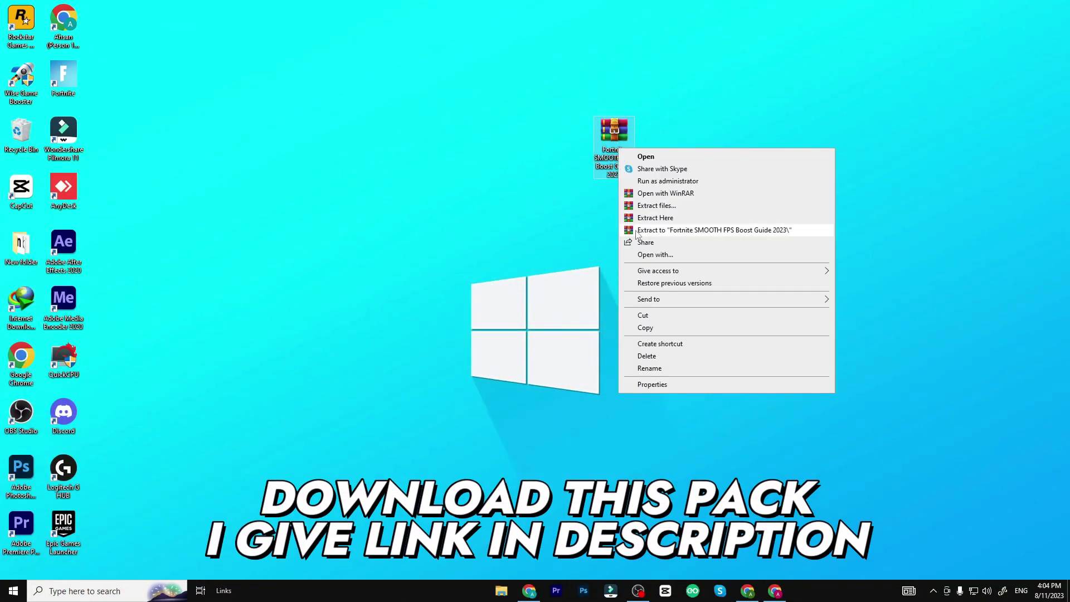
{"action": "left_click", "coordinate": [646, 217]}
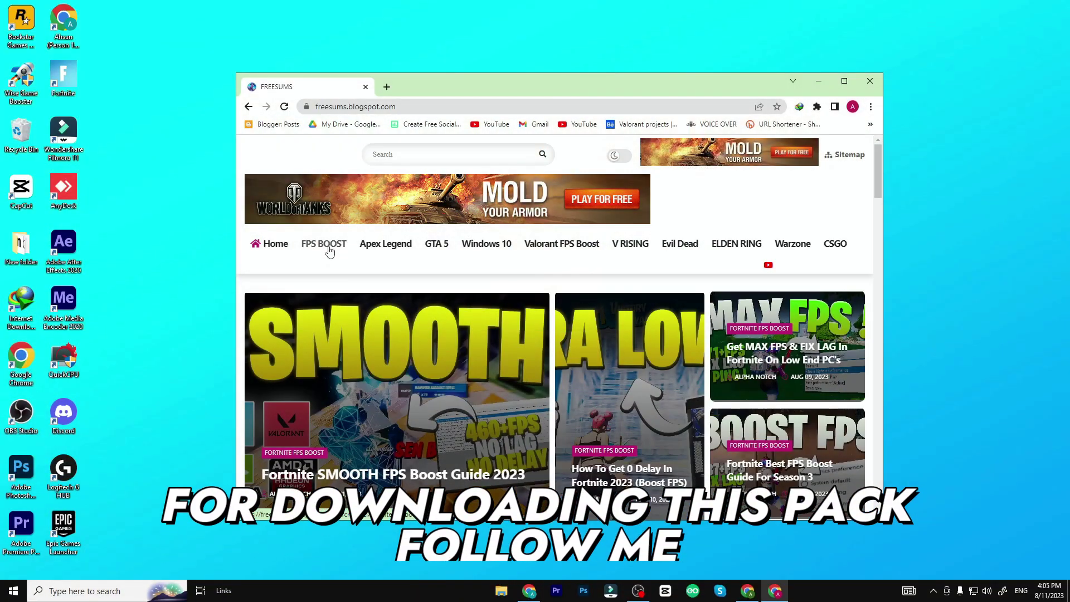
Step: Open the Fortnite SMOOTH FPS Boost Guide 2023 post on the FREESUMS site and follow its download link
{"action": "left_click", "coordinate": [393, 353]}
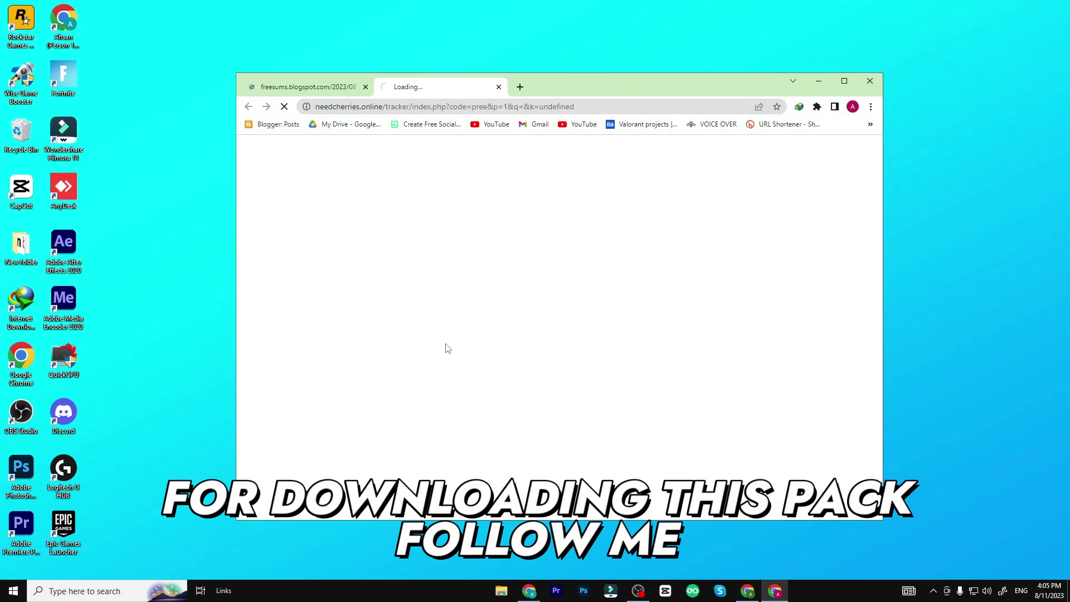
{"action": "left_click", "coordinate": [313, 88]}
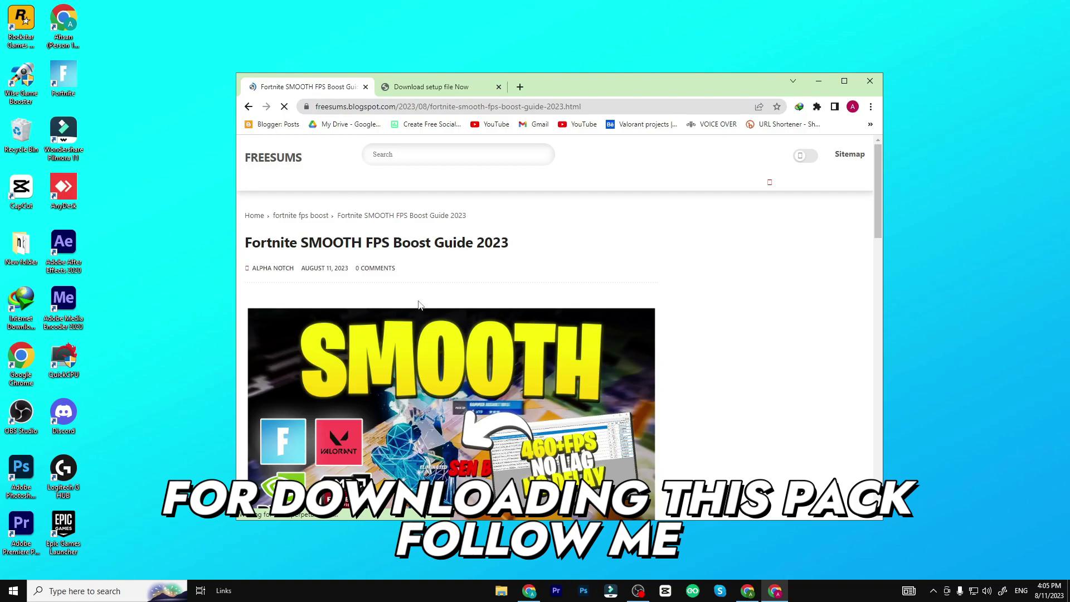
{"action": "scroll", "coordinate": [390, 347], "scroll_direction": "down", "scroll_amount": 10}
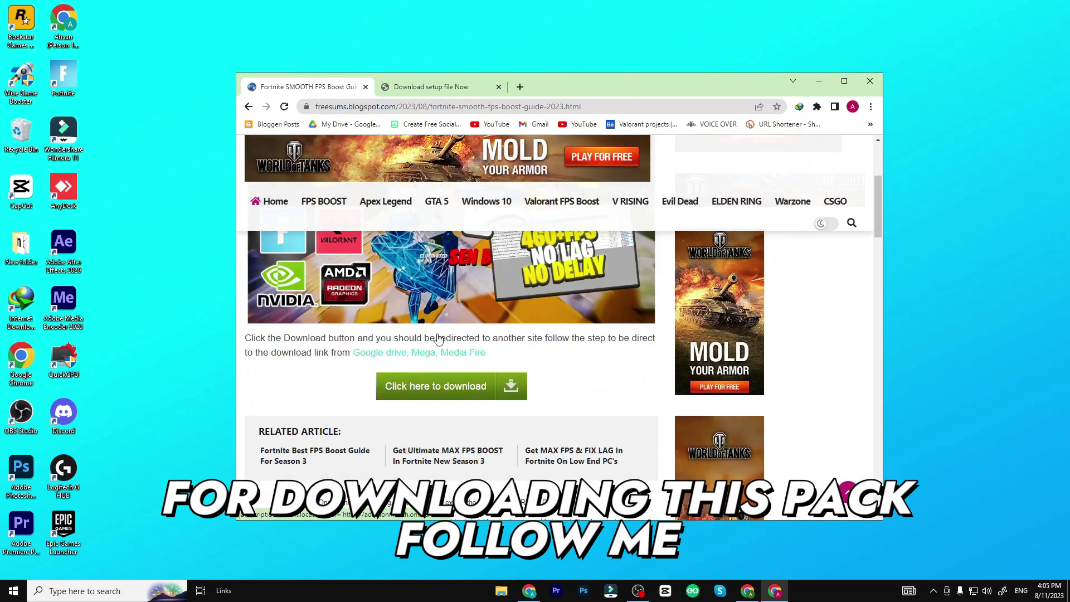
{"action": "left_click", "coordinate": [463, 438]}
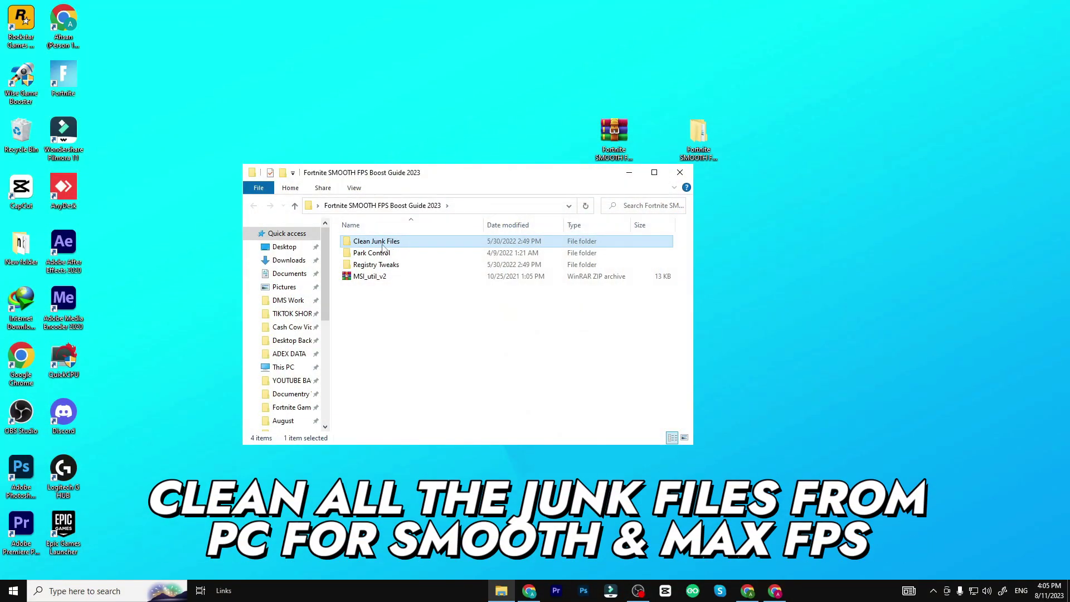
Step: Run Disk Cleanup from the Clean Junk Files folder on drive C: and delete the checked file categories
{"action": "double_click", "coordinate": [384, 245]}
{"action": "double_click", "coordinate": [373, 246]}
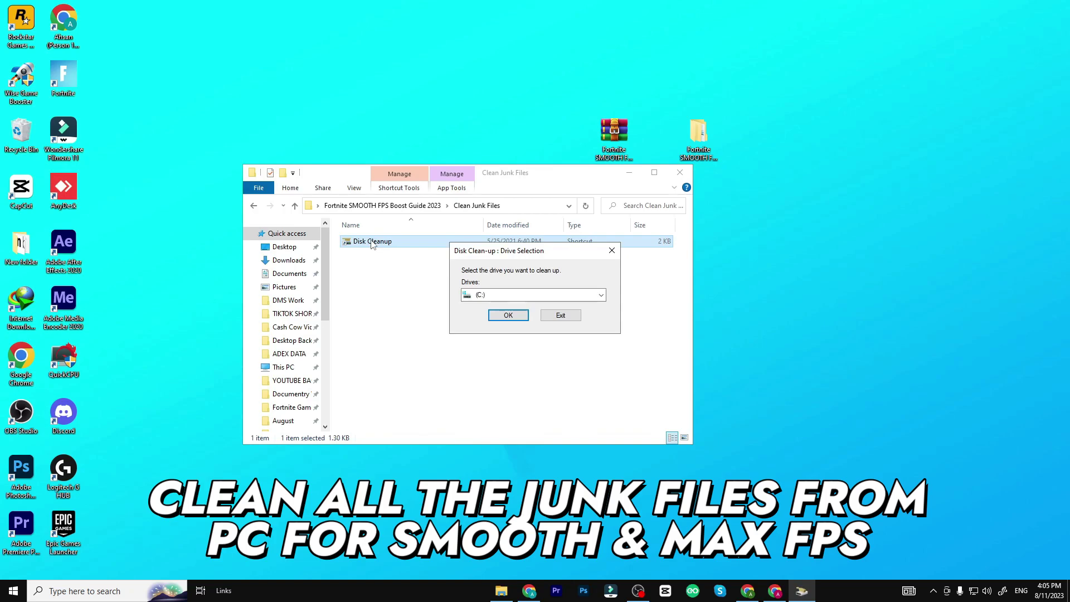
{"action": "left_click", "coordinate": [505, 313]}
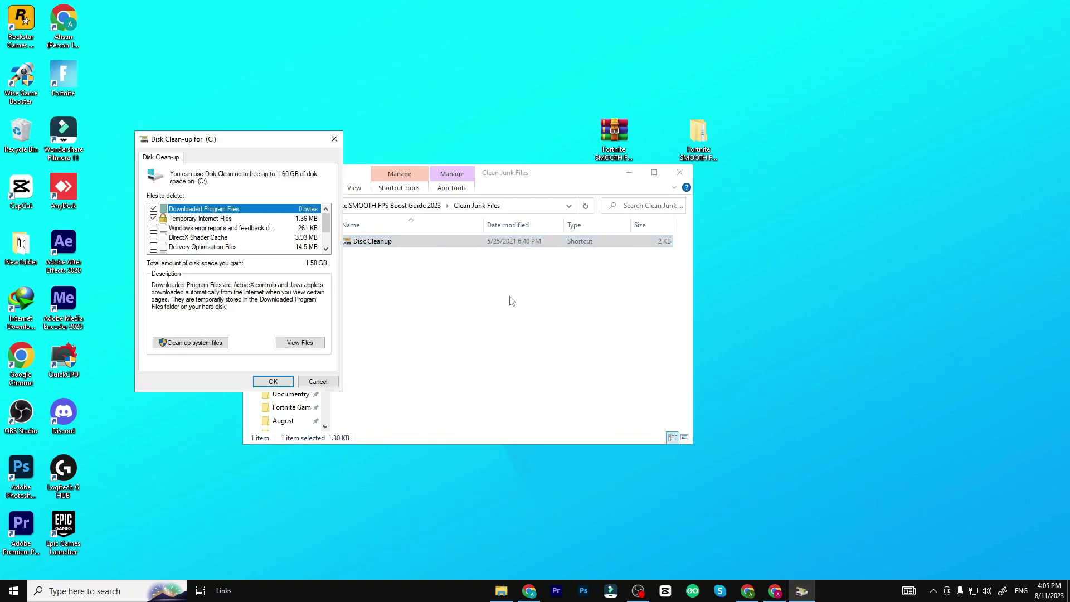
{"action": "scroll", "coordinate": [178, 227], "scroll_direction": "down", "scroll_amount": 1}
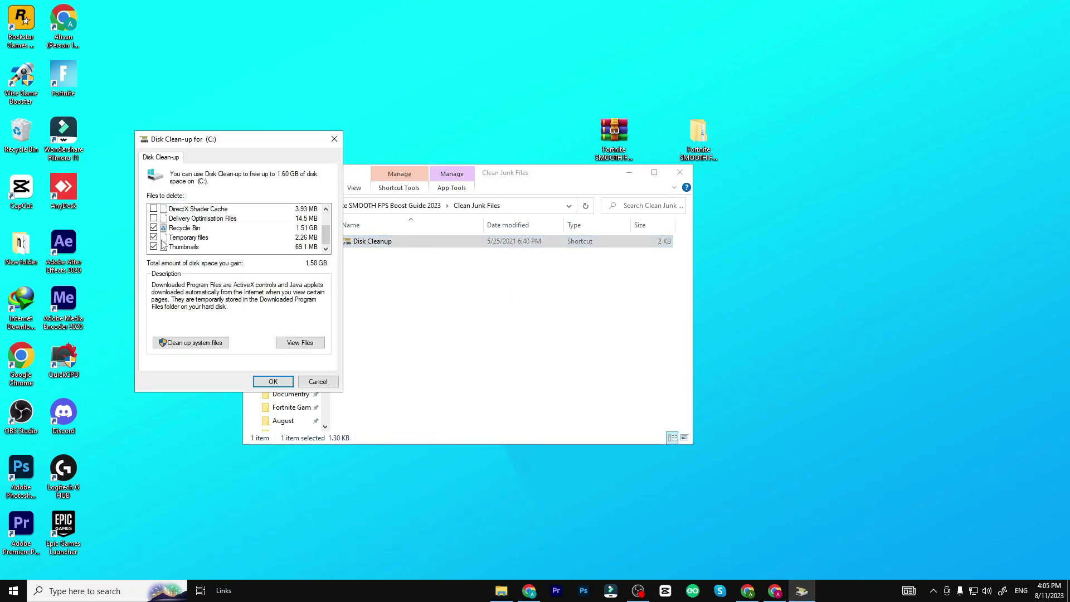
{"action": "scroll", "coordinate": [167, 233], "scroll_direction": "up", "scroll_amount": 1}
{"action": "scroll", "coordinate": [163, 217], "scroll_direction": "down", "scroll_amount": 1}
{"action": "left_click", "coordinate": [273, 382]}
{"action": "left_click", "coordinate": [552, 302]}
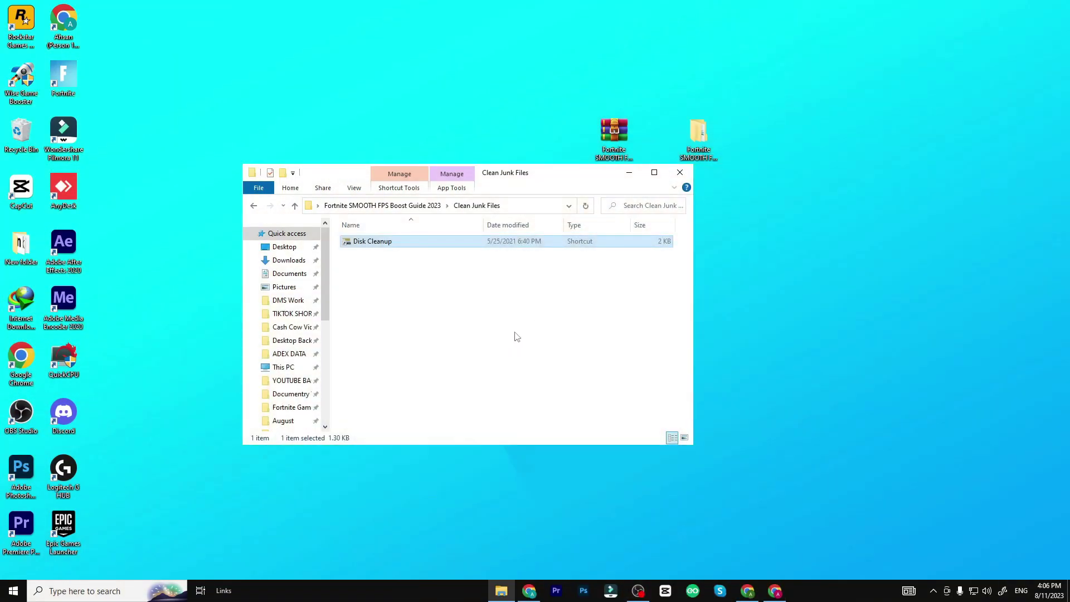
Step: Run parkcontrolsetup64 from the Park Control folder as administrator
{"action": "key", "text": "BackSpace"}
{"action": "double_click", "coordinate": [371, 252]}
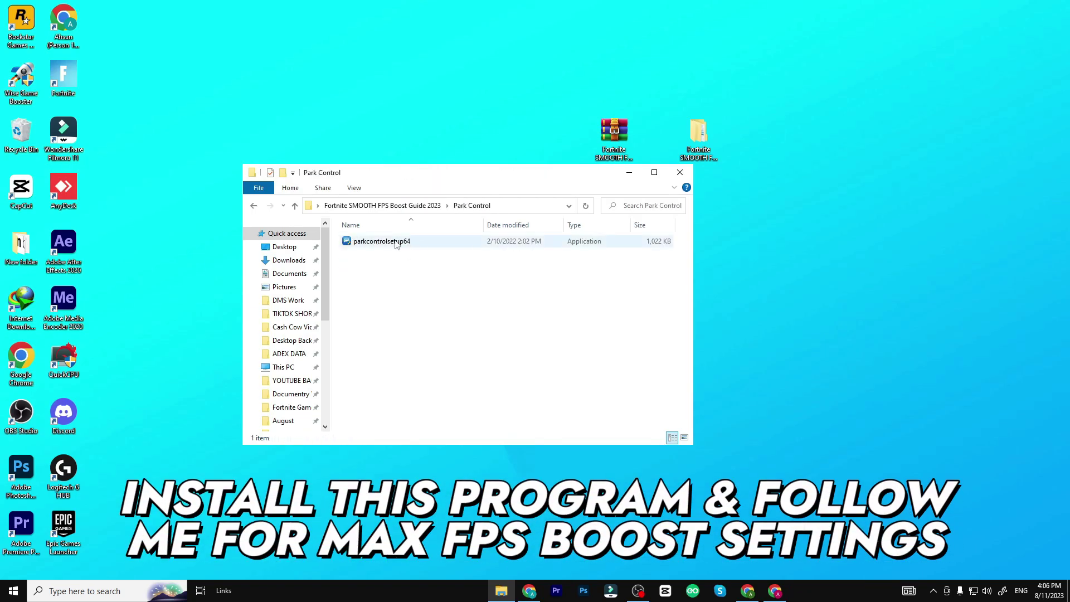
{"action": "left_click", "coordinate": [397, 245]}
{"action": "right_click", "coordinate": [378, 248]}
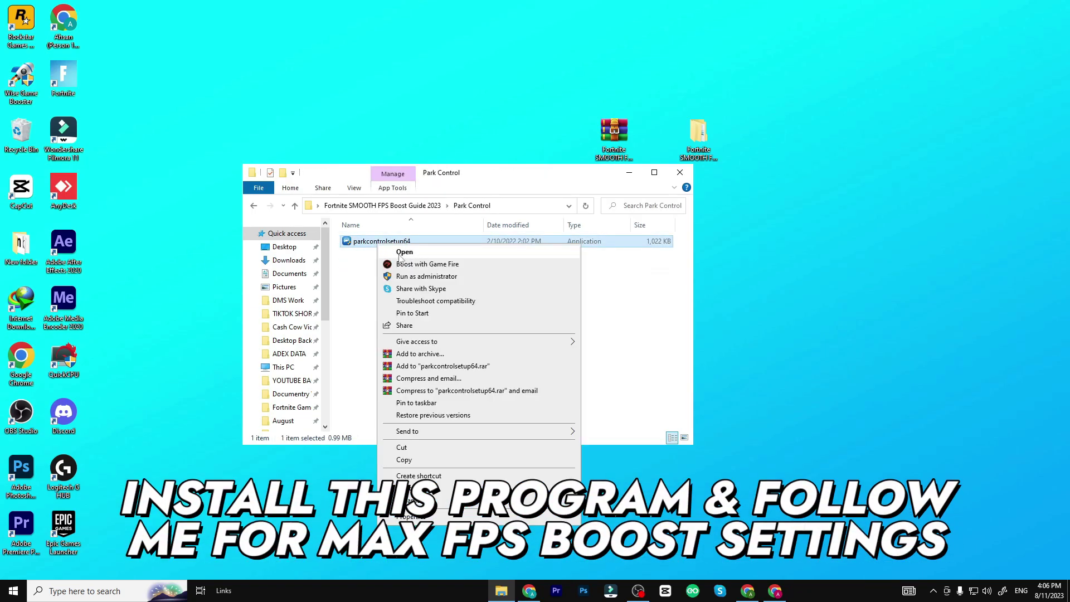
{"action": "left_click", "coordinate": [430, 276]}
{"action": "left_click", "coordinate": [453, 396]}
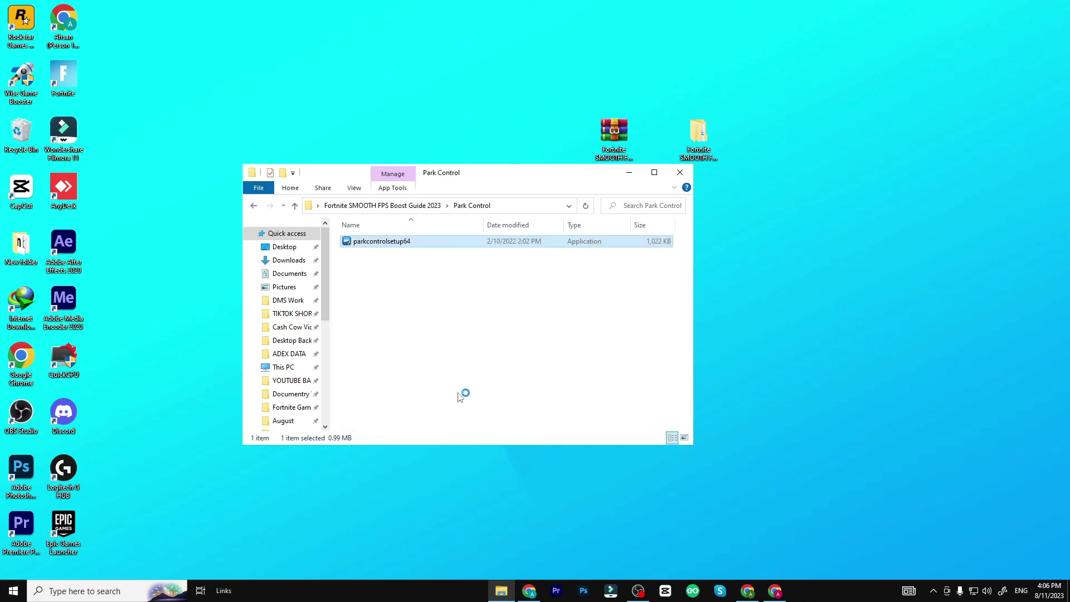
Step: Install ParkControl with the default components in C:\Program Files\ParkControl
{"action": "left_click", "coordinate": [536, 325]}
{"action": "left_click", "coordinate": [595, 385]}
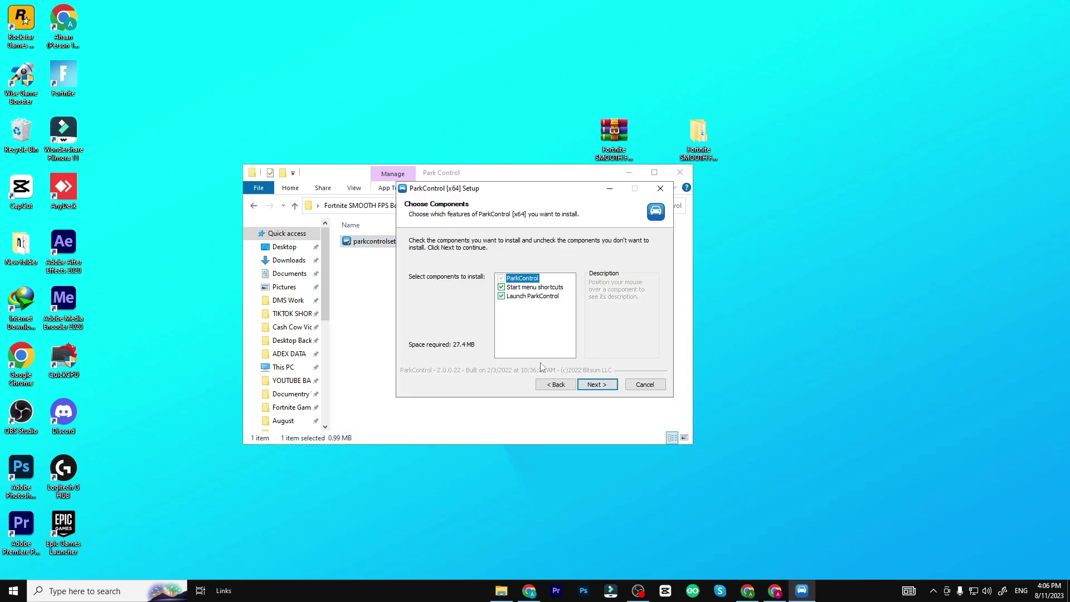
{"action": "left_click", "coordinate": [595, 385]}
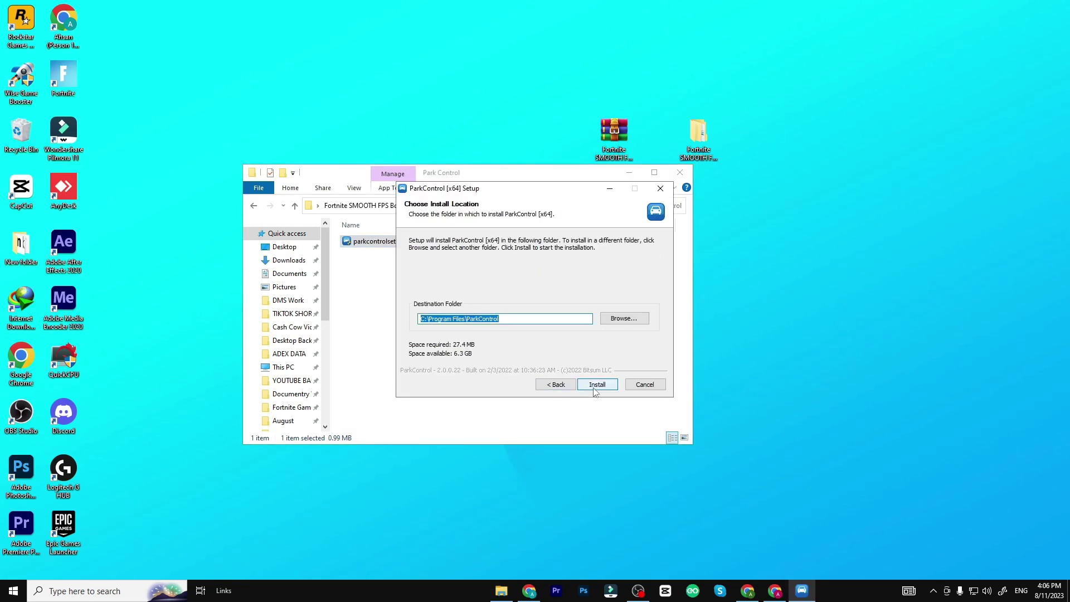
{"action": "left_click", "coordinate": [594, 385]}
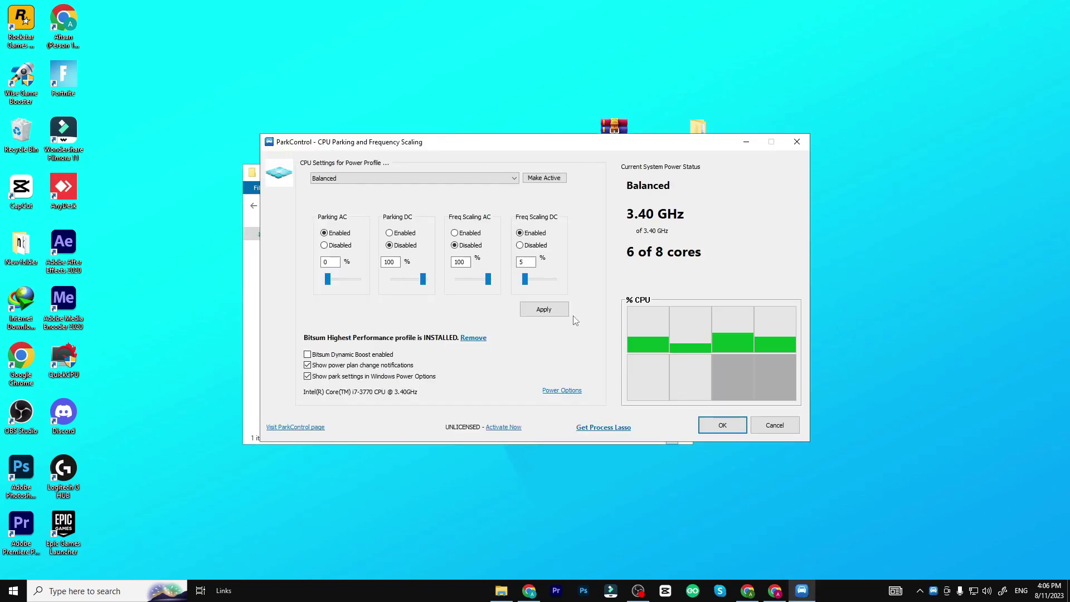
Step: Choose the Bitsum Highest Performance profile and set Parking AC, Parking DC, Freq Scaling AC and Freq Scaling DC to Disabled
{"action": "left_click", "coordinate": [358, 179]}
{"action": "left_click", "coordinate": [349, 195]}
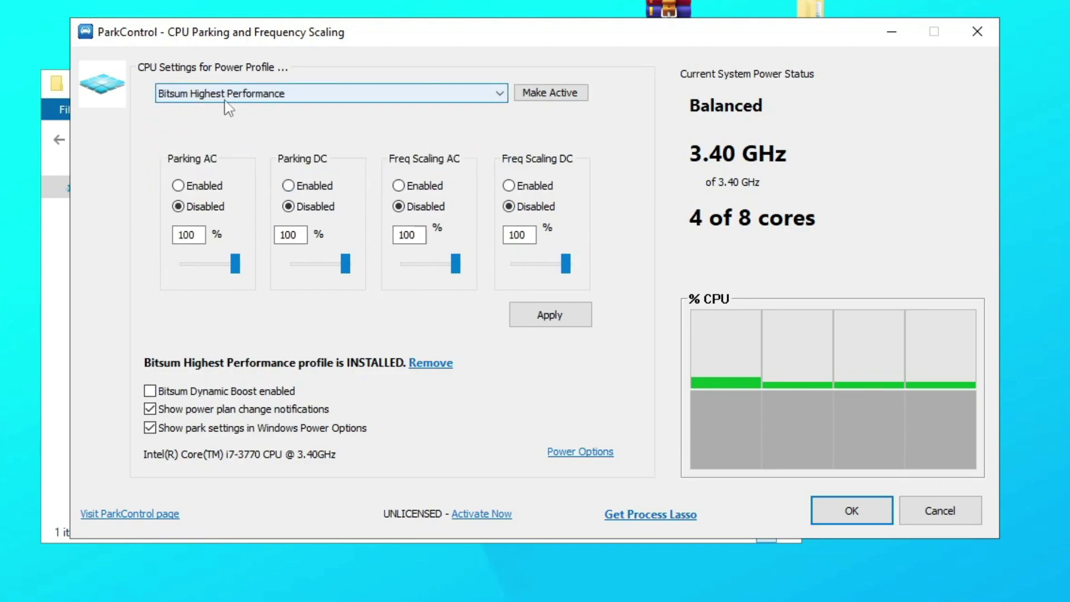
{"action": "left_click", "coordinate": [179, 185]}
{"action": "left_click", "coordinate": [190, 206]}
{"action": "left_click", "coordinate": [296, 185]}
{"action": "left_click", "coordinate": [308, 209]}
{"action": "left_click", "coordinate": [429, 187]}
{"action": "left_click", "coordinate": [429, 208]}
{"action": "left_click", "coordinate": [507, 186]}
{"action": "left_click", "coordinate": [508, 205]}
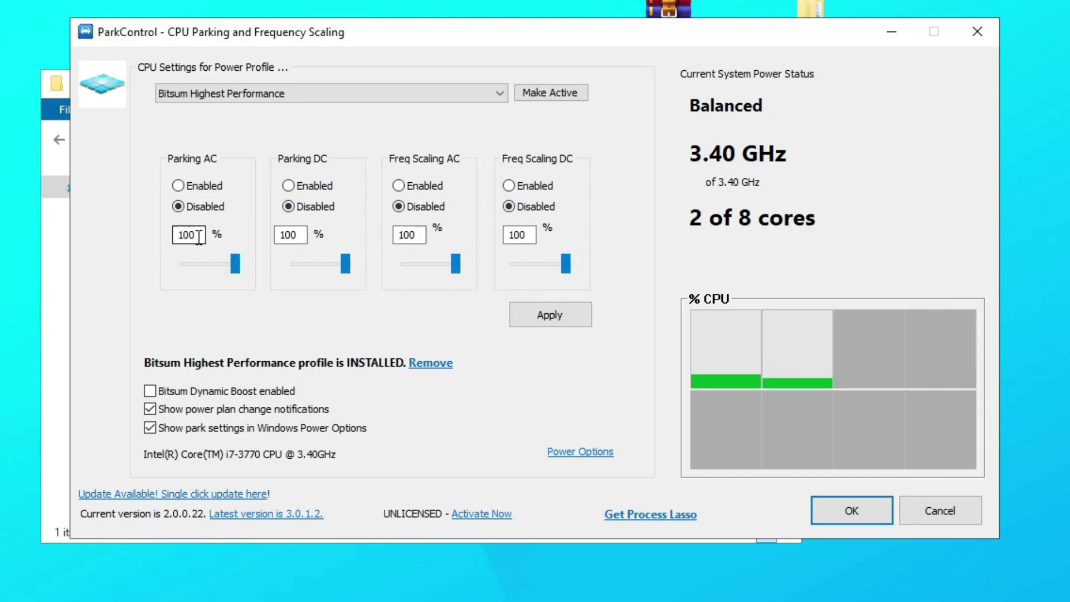
Step: Set the Parking DC, Freq Scaling AC and Freq Scaling DC values to 100%
{"action": "mouse_move", "coordinate": [345, 265]}
{"action": "left_mouse_down"}
{"action": "mouse_move", "coordinate": [314, 269]}
{"action": "mouse_move", "coordinate": [352, 281]}
{"action": "left_mouse_up"}
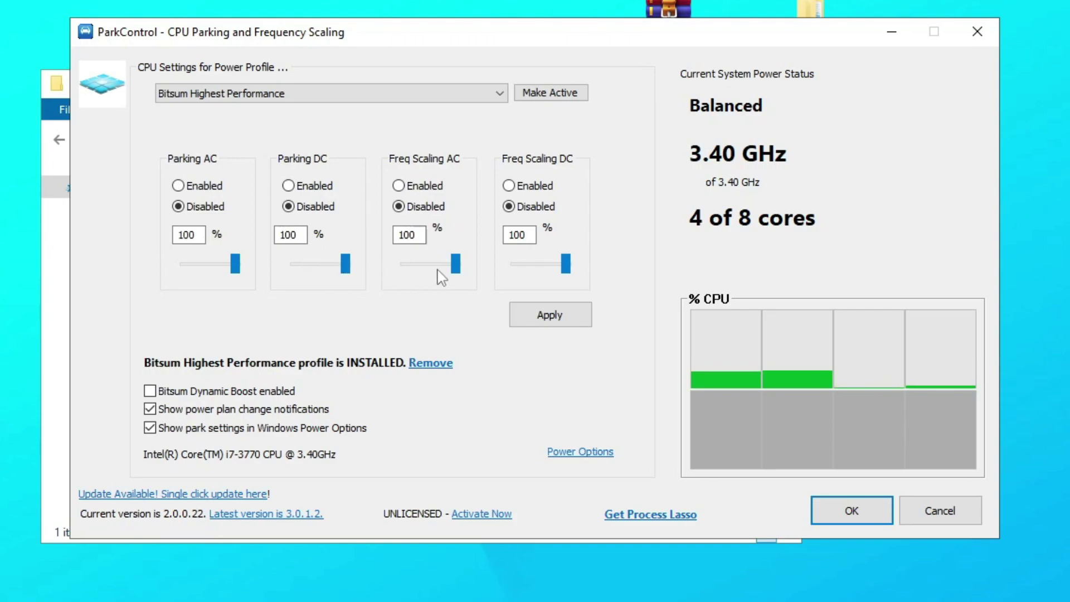
{"action": "mouse_move", "coordinate": [465, 274]}
{"action": "left_mouse_down"}
{"action": "mouse_move", "coordinate": [423, 273]}
{"action": "mouse_move", "coordinate": [459, 267]}
{"action": "left_mouse_up"}
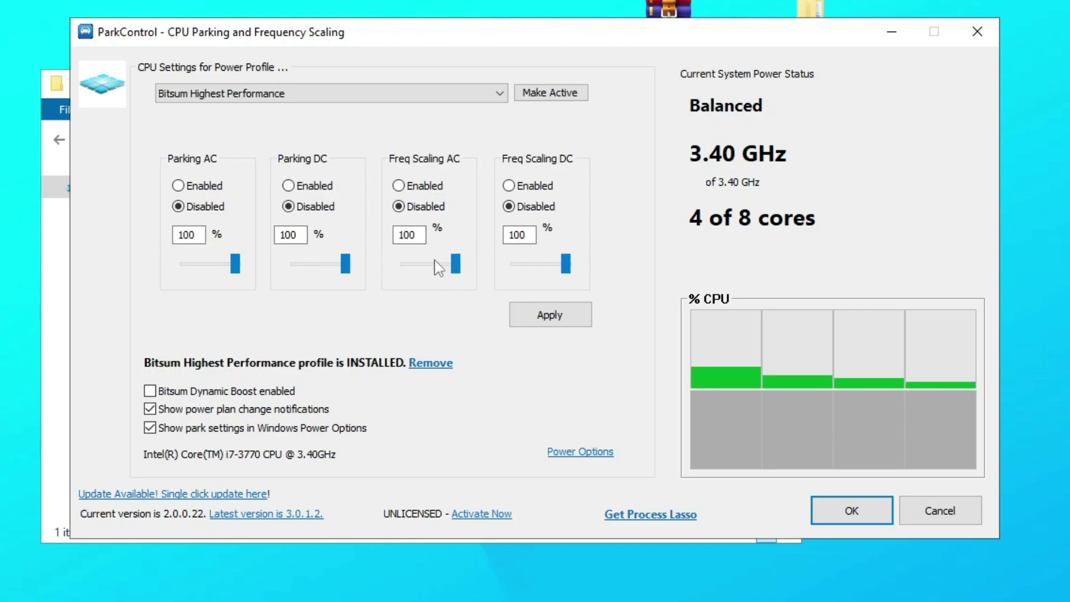
{"action": "left_click_drag", "start_coordinate": [567, 266], "coordinate": [586, 283]}
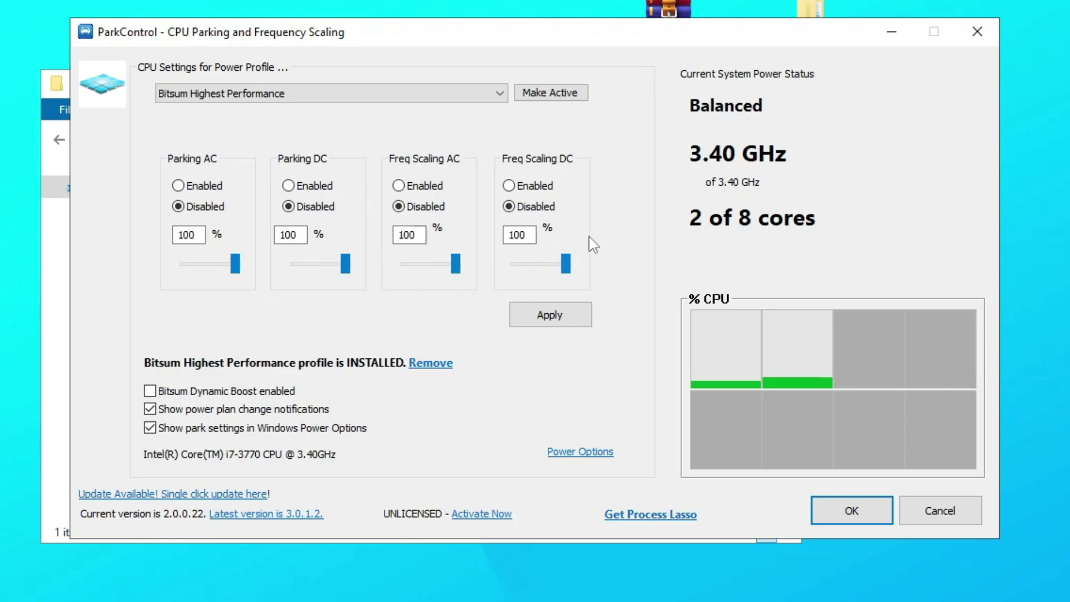
Step: Make the Bitsum Highest Performance profile active, apply its CPU settings and close ParkControl
{"action": "left_click", "coordinate": [545, 91]}
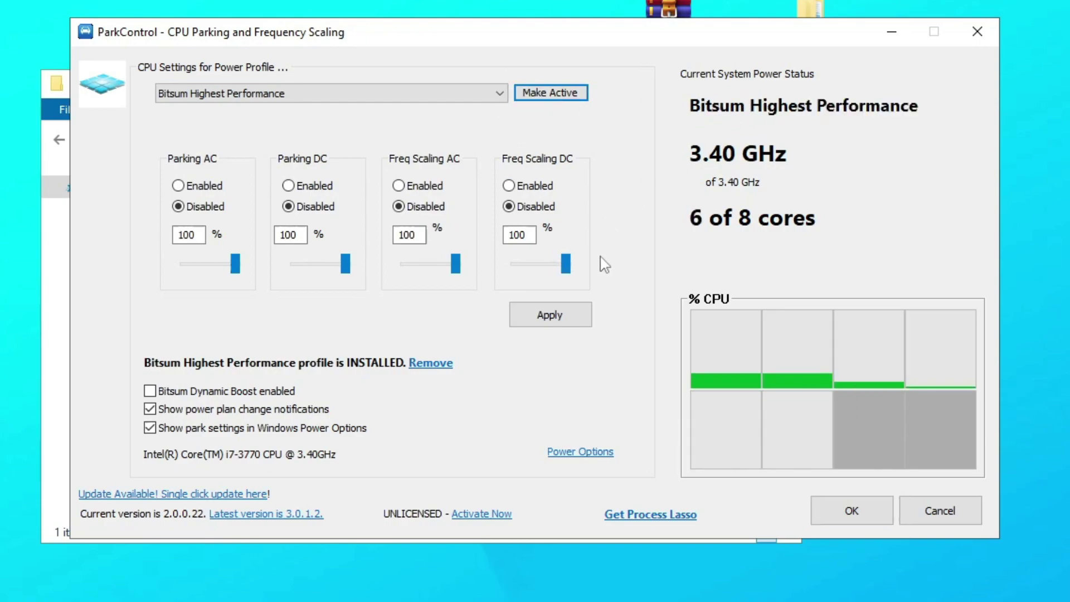
{"action": "left_click", "coordinate": [562, 319]}
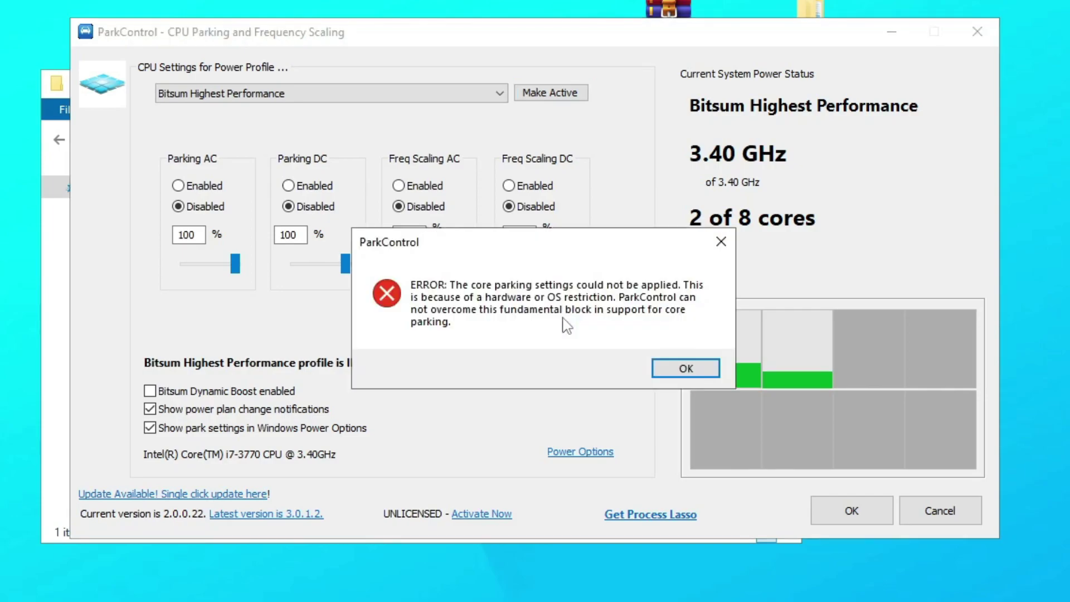
{"action": "left_click", "coordinate": [658, 368]}
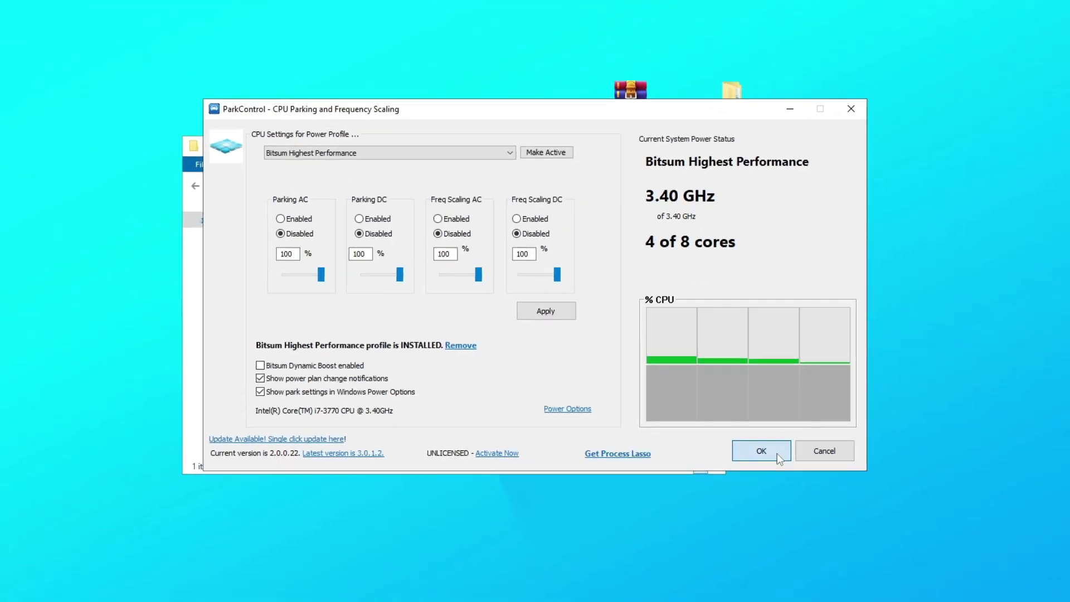
{"action": "left_click", "coordinate": [852, 511]}
Step: Select all registry files in the Registry Tweaks folder and view the actions available for them
{"action": "key", "text": "alt+Up"}
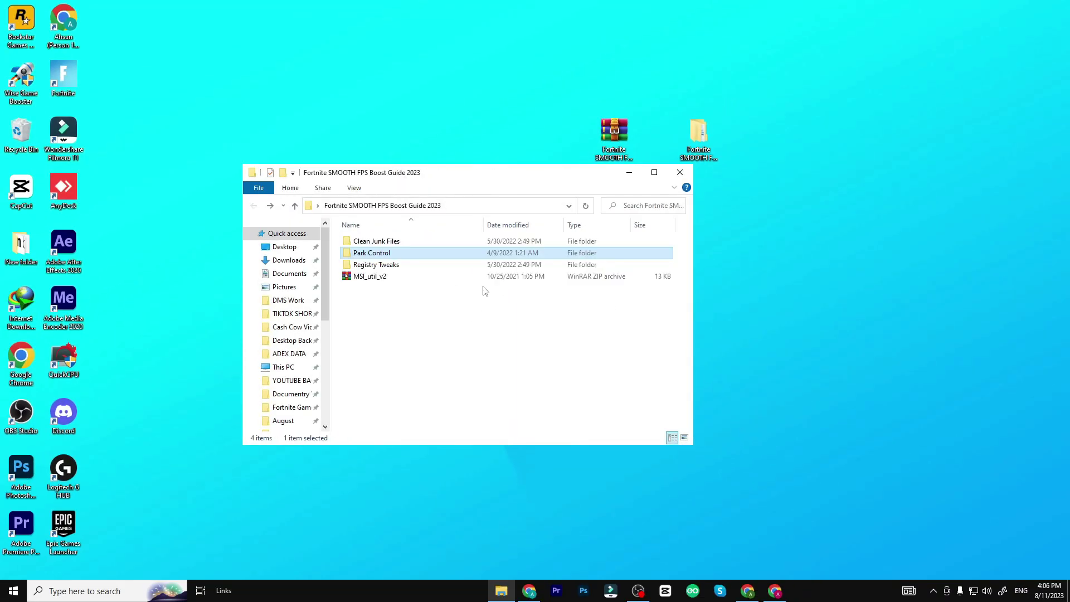
{"action": "double_click", "coordinate": [385, 263]}
{"action": "key", "text": "ctrl+a"}
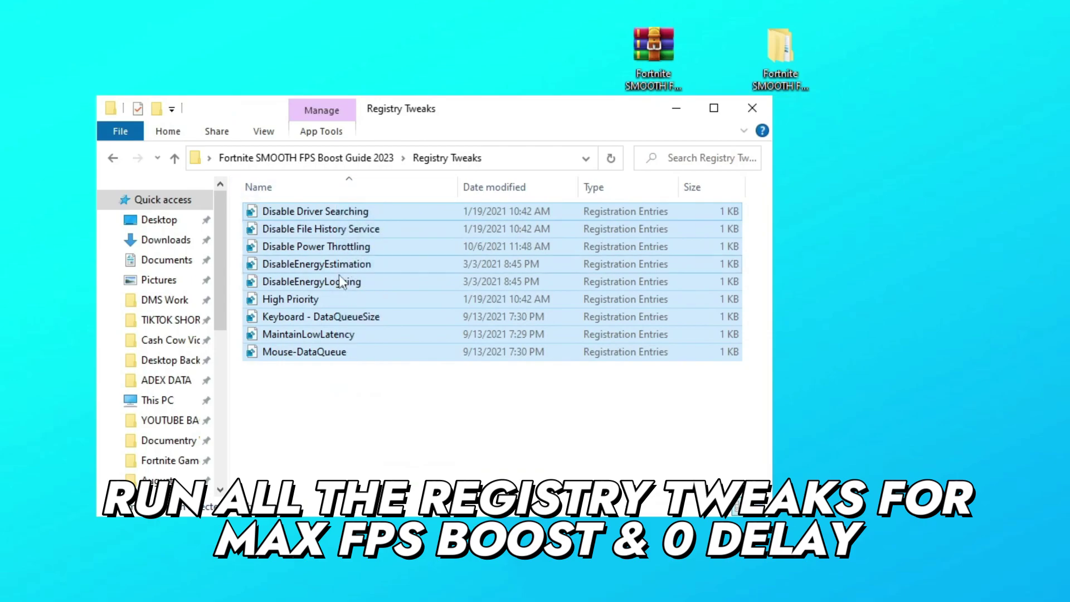
{"action": "right_click", "coordinate": [384, 268]}
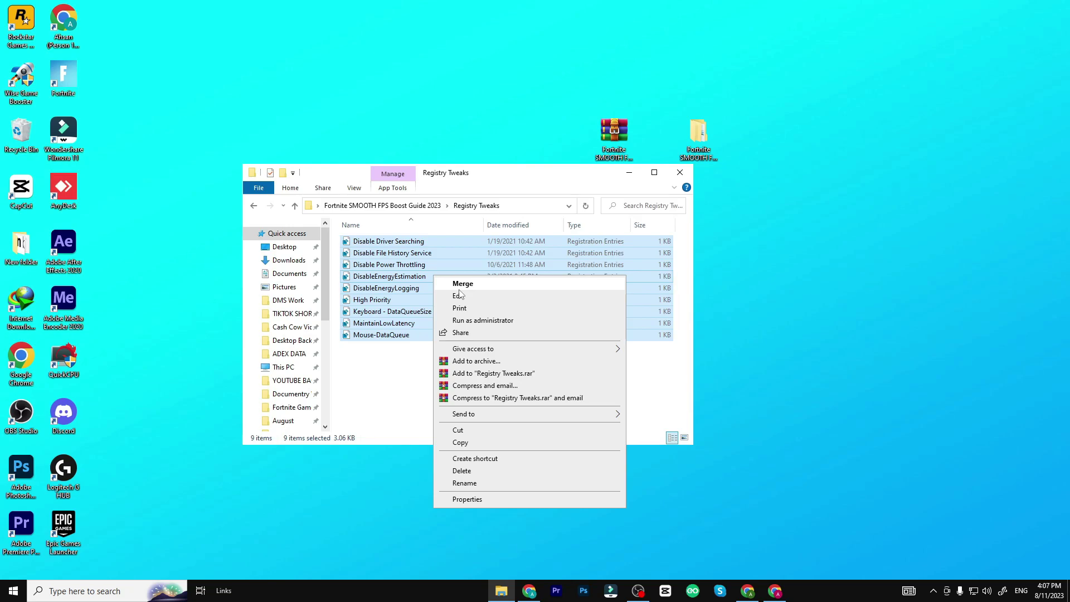
{"action": "key", "text": "Escape"}
Step: Extract the MSI_util_v2 archive into the Fortnite SMOOTH FPS Boost Guide 2023 folder
{"action": "key", "text": "alt+Left"}
{"action": "left_click", "coordinate": [385, 277]}
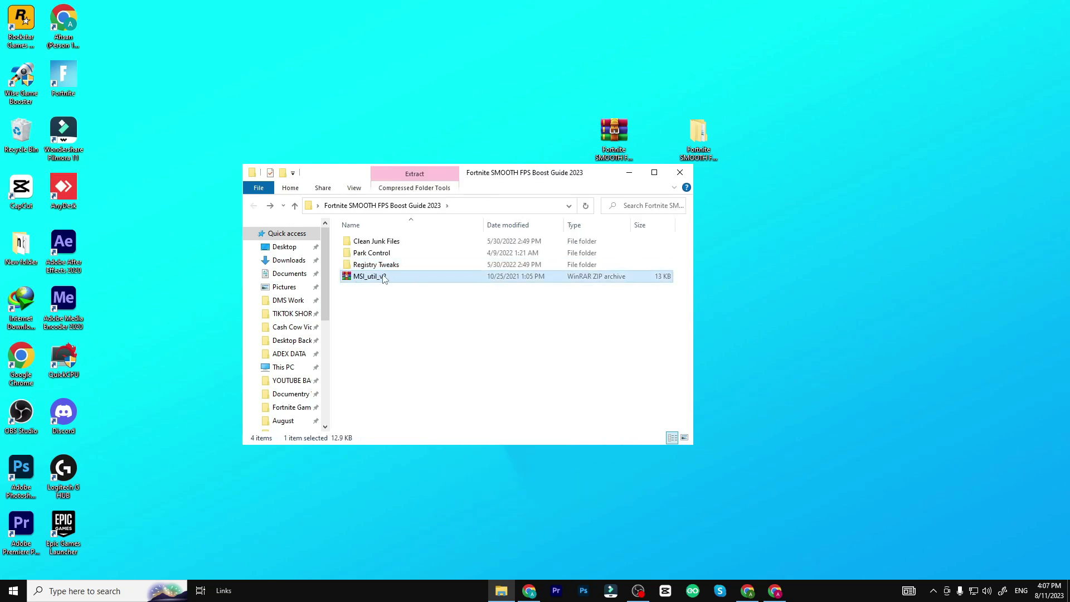
{"action": "right_click", "coordinate": [384, 279]}
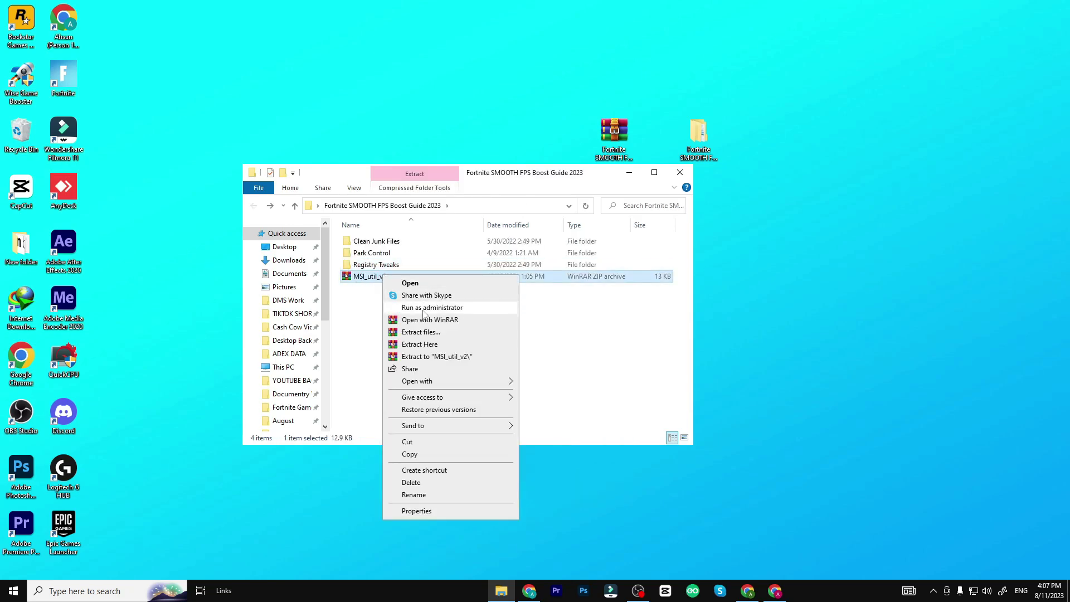
{"action": "left_click", "coordinate": [414, 345]}
Step: Run the extracted MSI_util_v2 application as administrator
{"action": "left_click", "coordinate": [406, 276]}
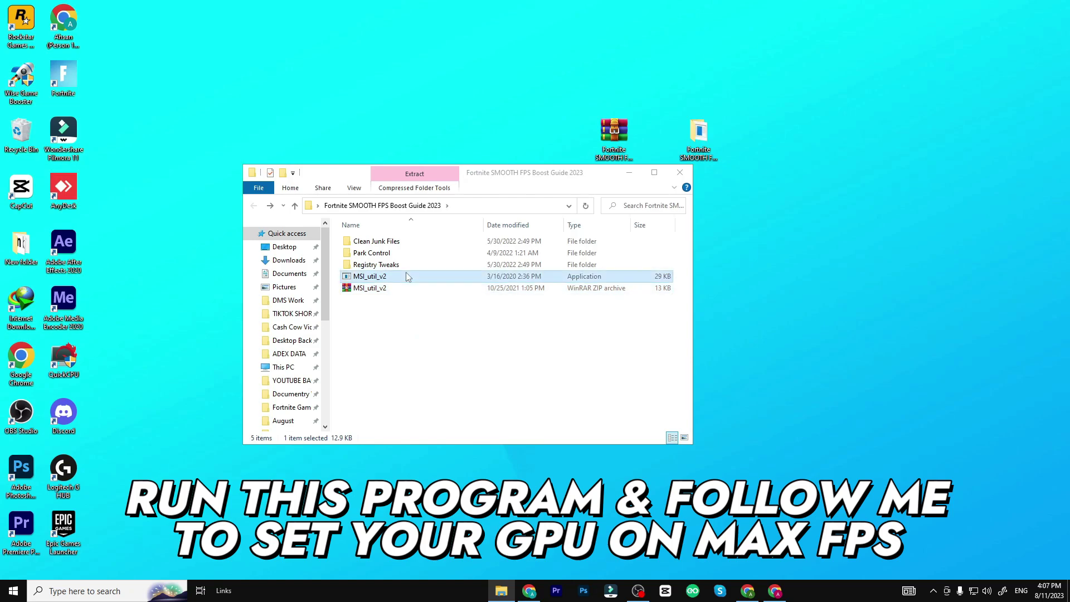
{"action": "right_click", "coordinate": [406, 276]}
{"action": "left_click", "coordinate": [435, 308]}
{"action": "left_click", "coordinate": [416, 404]}
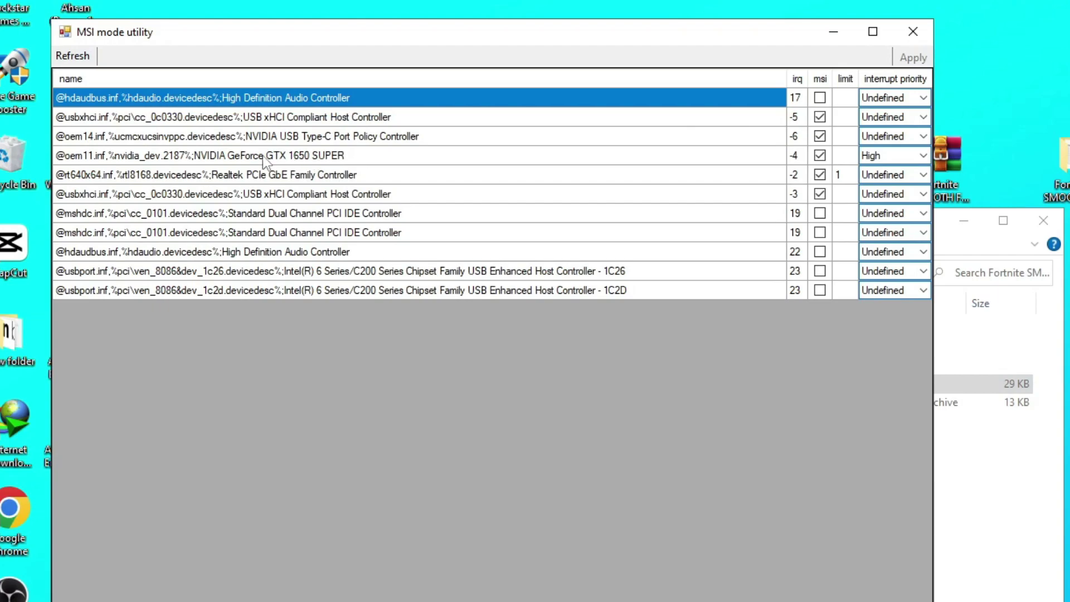
Step: Enable MSI mode for the NVIDIA GeForce GTX 1650 SUPER and set its interrupt priority to High
{"action": "left_click", "coordinate": [266, 157]}
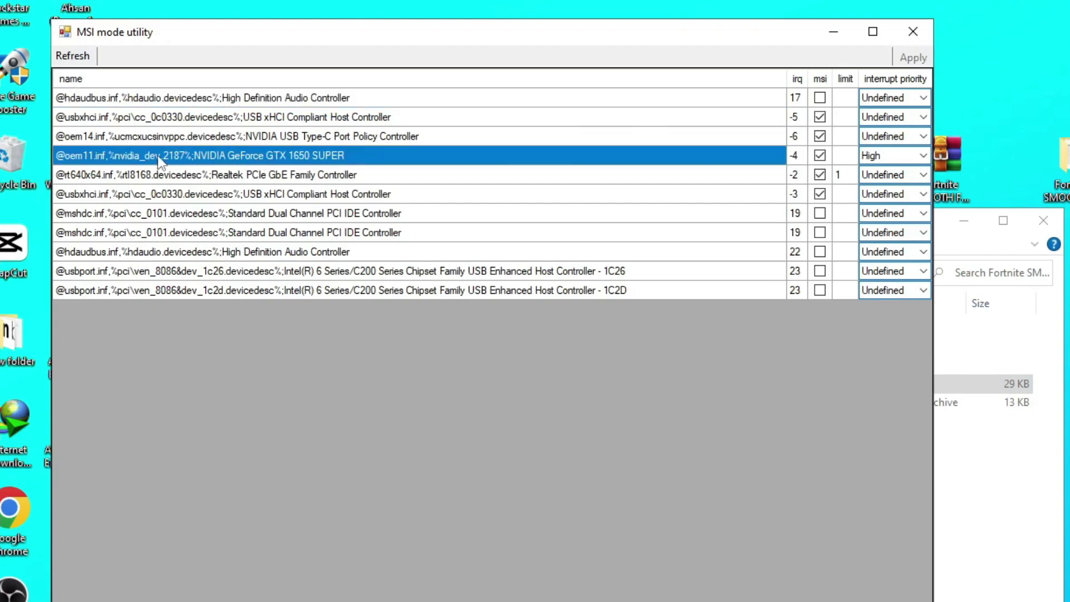
{"action": "left_click", "coordinate": [820, 156]}
{"action": "left_click", "coordinate": [923, 155]}
{"action": "left_click", "coordinate": [878, 209]}
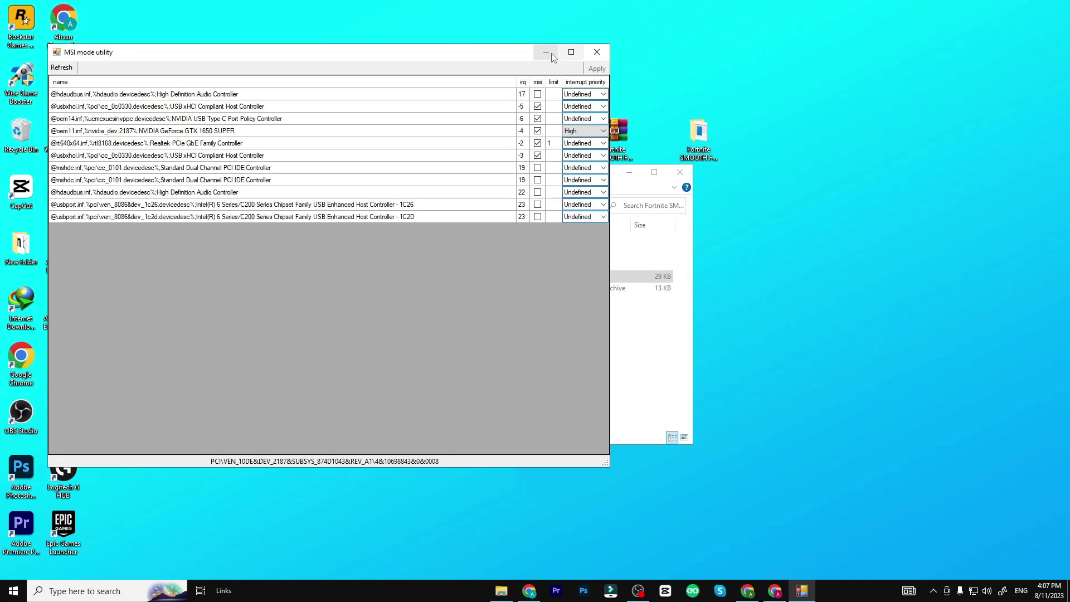
Step: Put away the MSI mode utility and close the boost guide folder
{"action": "left_click", "coordinate": [913, 31]}
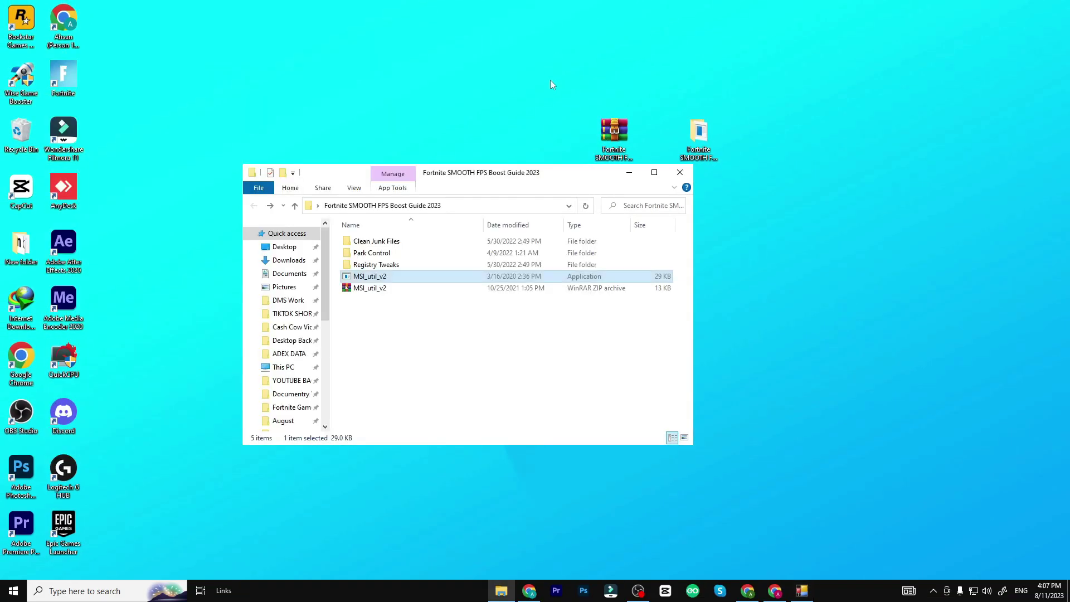
{"action": "left_click", "coordinate": [681, 173]}
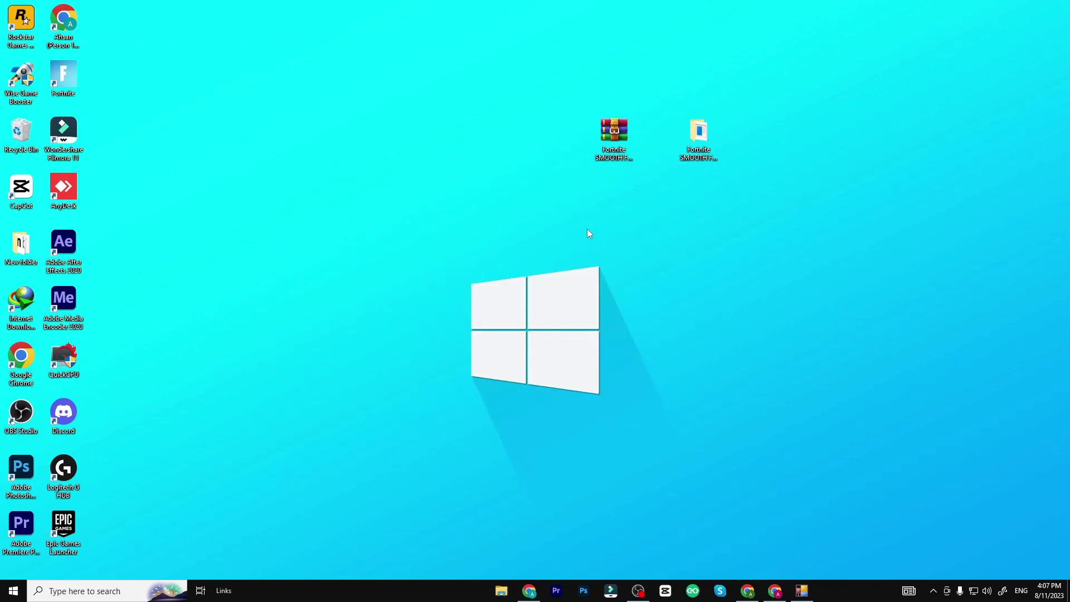
Step: Go through the Game Mode settings to Graphics settings and save High performance as the graphics preference for BattlEye Launcher
{"action": "key", "text": "super"}
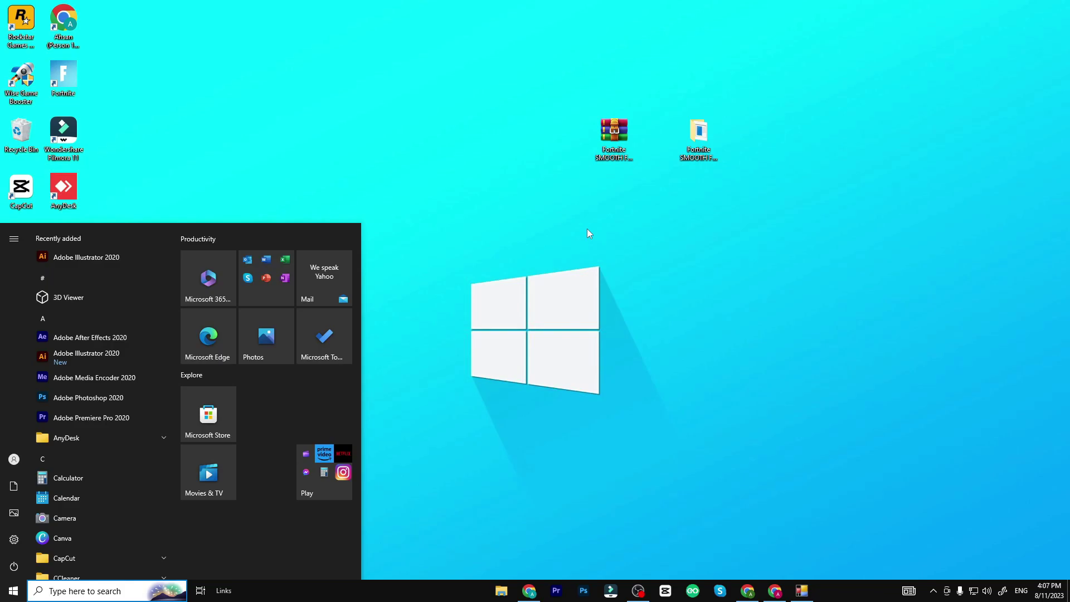
{"action": "type", "text": "game"}
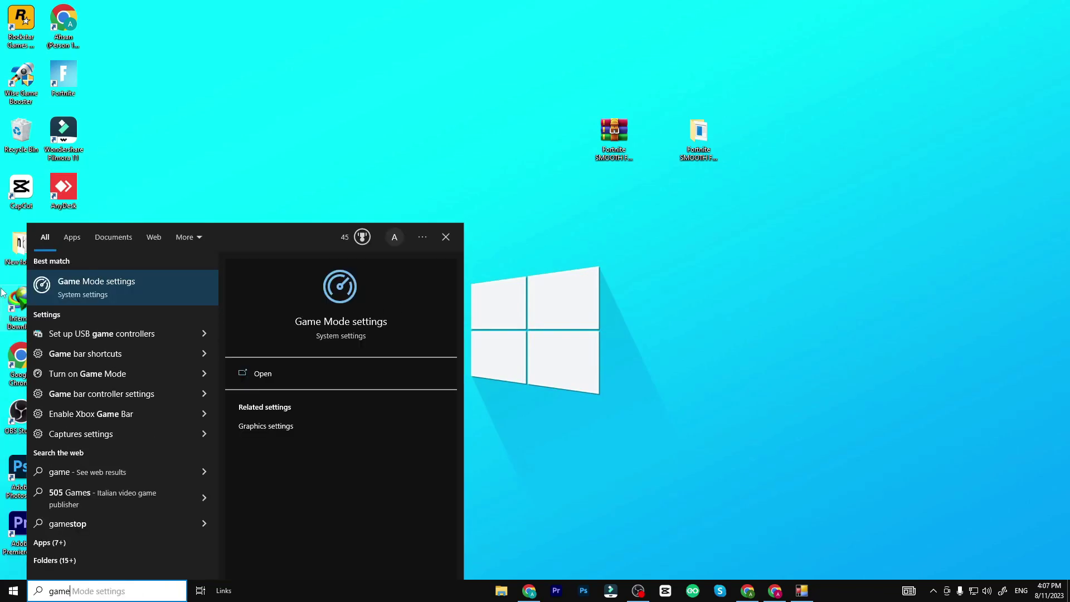
{"action": "left_click", "coordinate": [68, 290]}
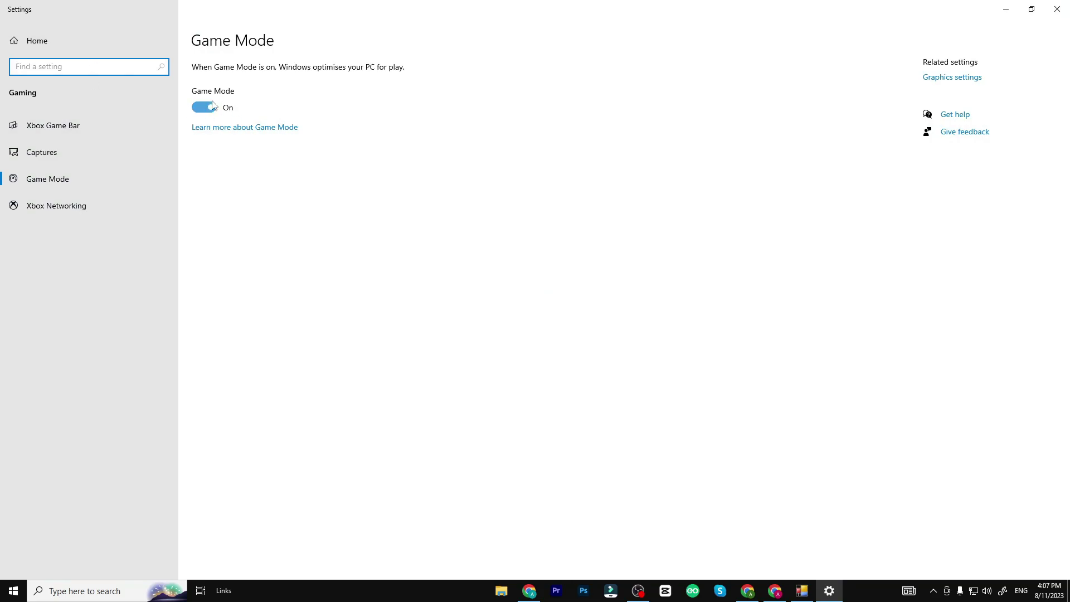
{"action": "left_click", "coordinate": [948, 81]}
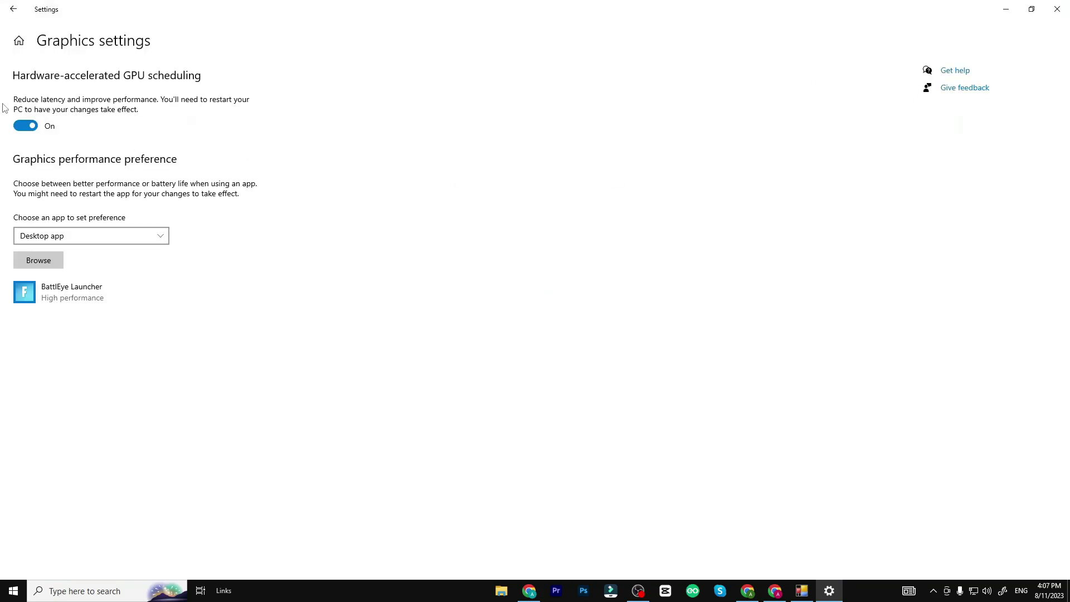
{"action": "left_click", "coordinate": [25, 294]}
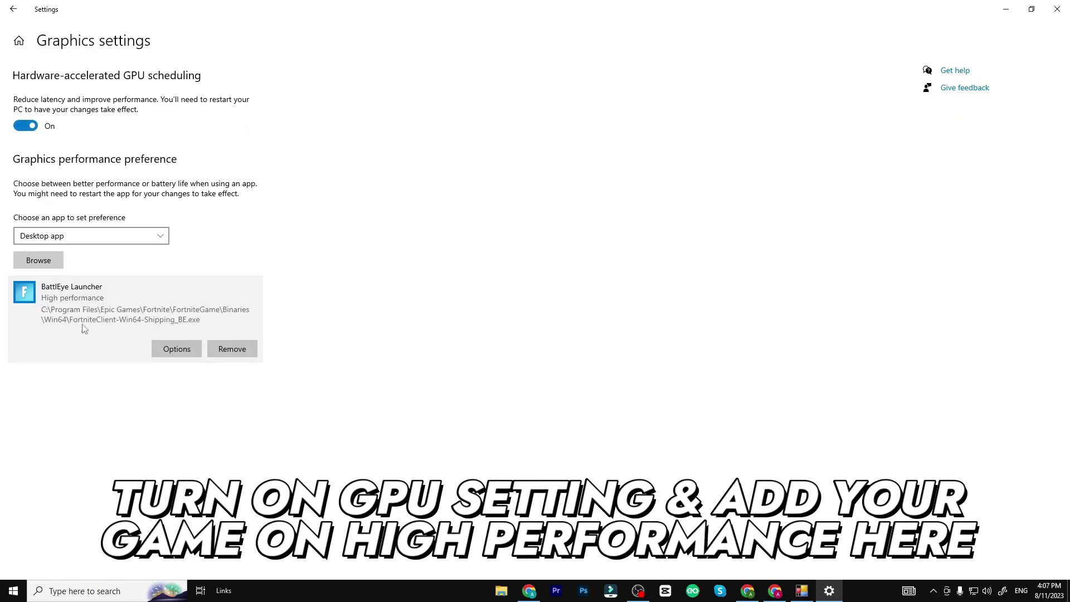
{"action": "left_click", "coordinate": [176, 352]}
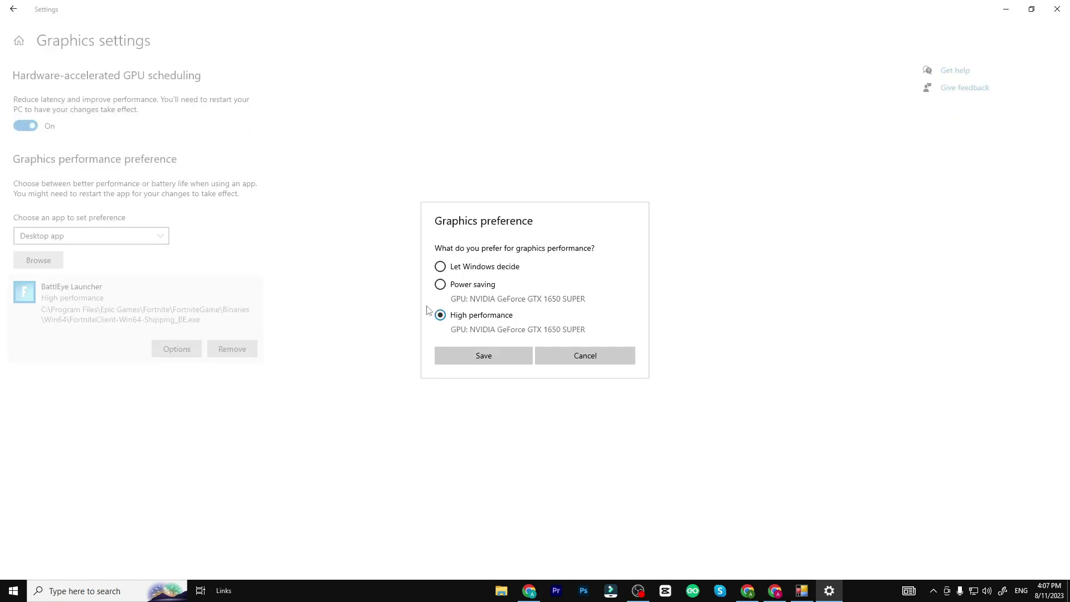
{"action": "left_click", "coordinate": [485, 357]}
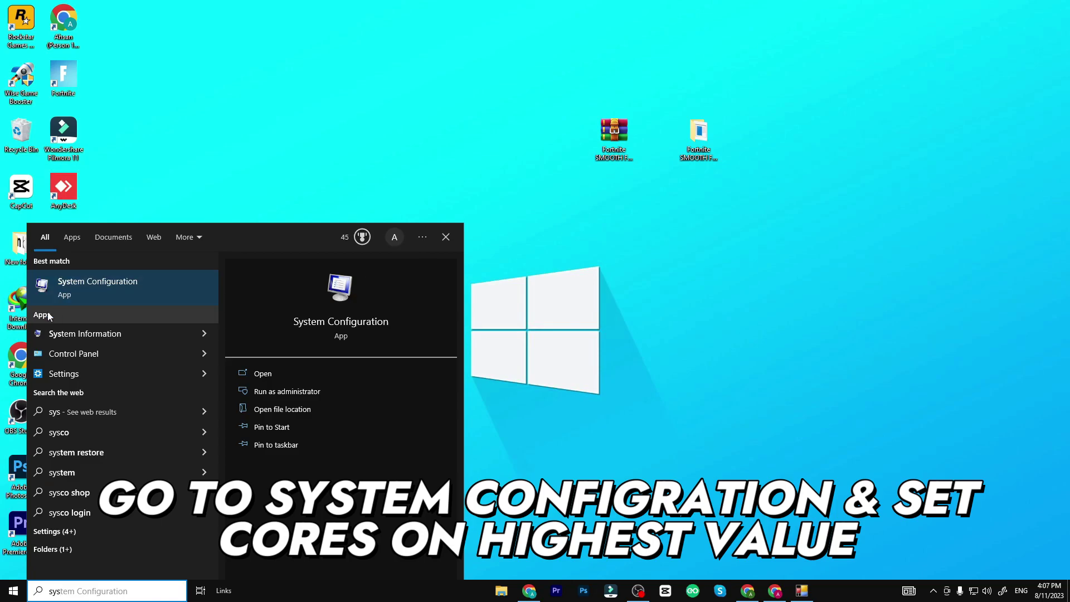
Step: Set the number of processors to 8 in System Configuration's advanced boot options, then confirm and leave the configuration
{"action": "left_click", "coordinate": [96, 293]}
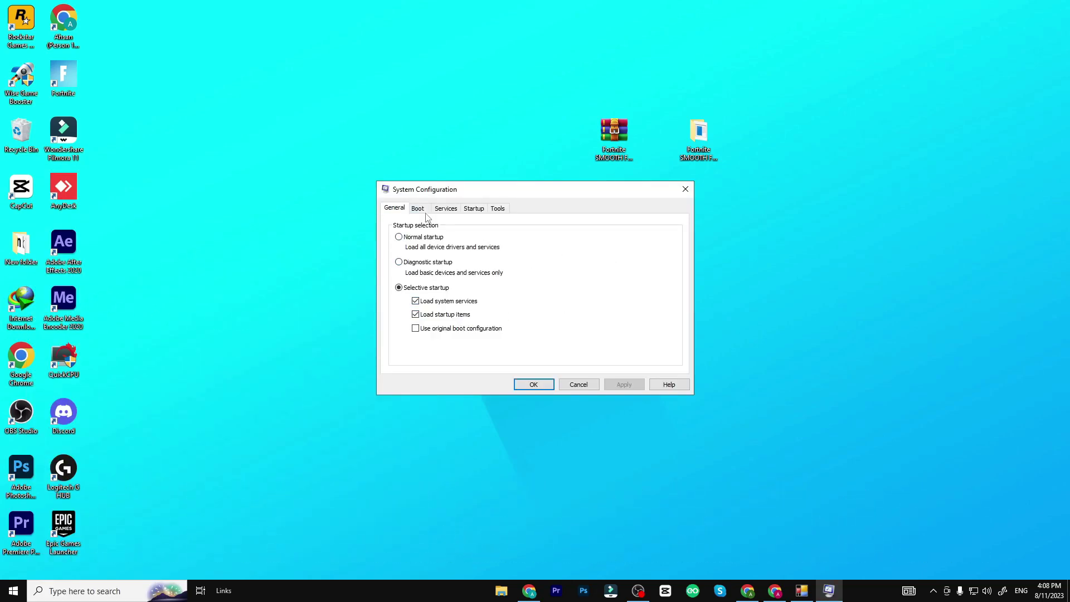
{"action": "left_click", "coordinate": [419, 209]}
{"action": "left_click", "coordinate": [424, 288]}
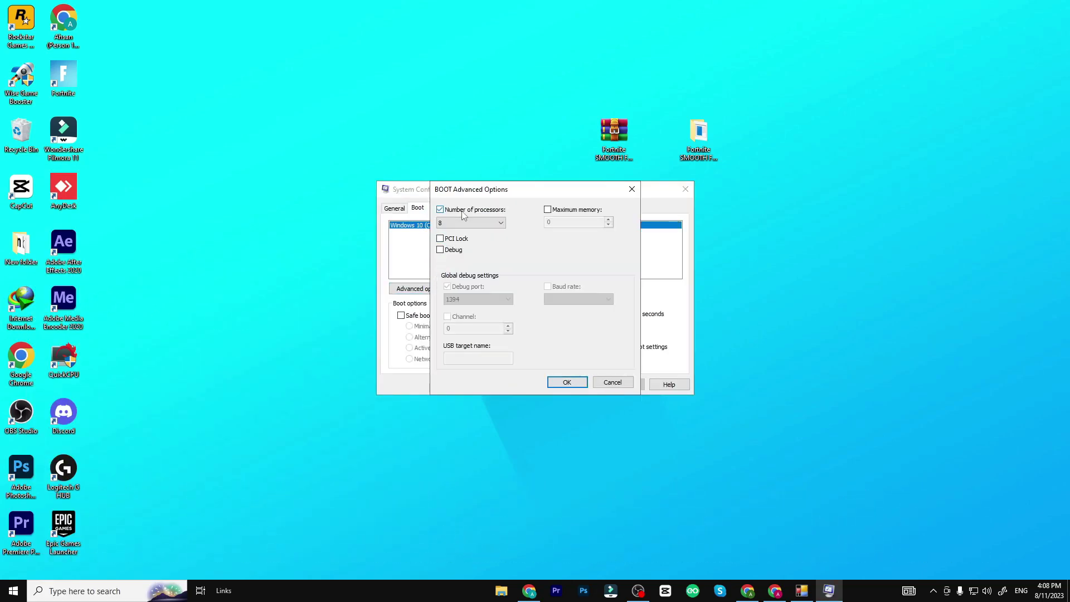
{"action": "left_click", "coordinate": [462, 223]}
{"action": "left_click", "coordinate": [446, 282]}
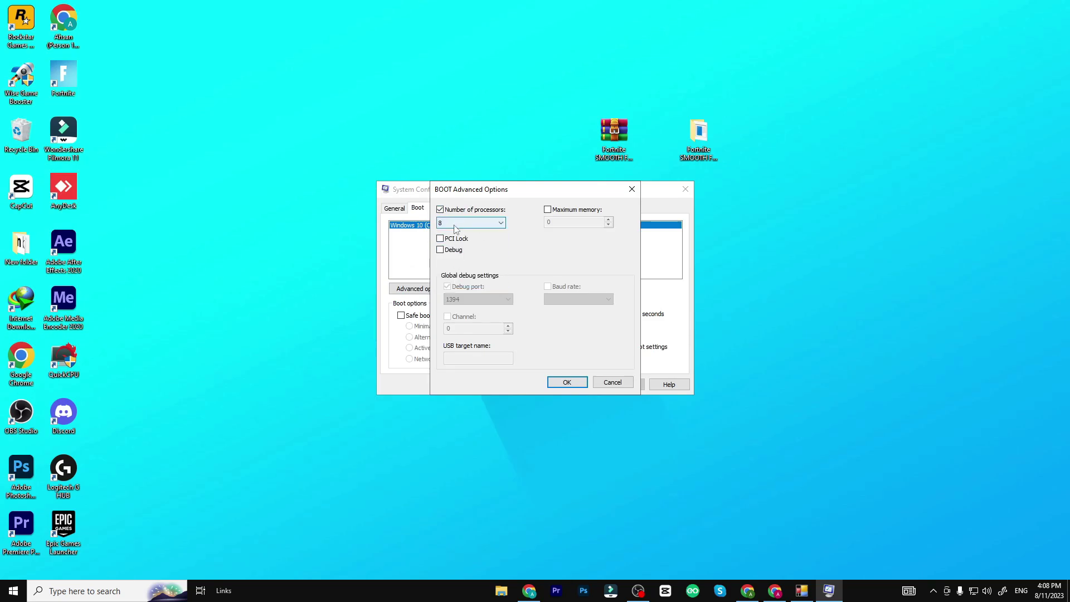
{"action": "left_click", "coordinate": [567, 383]}
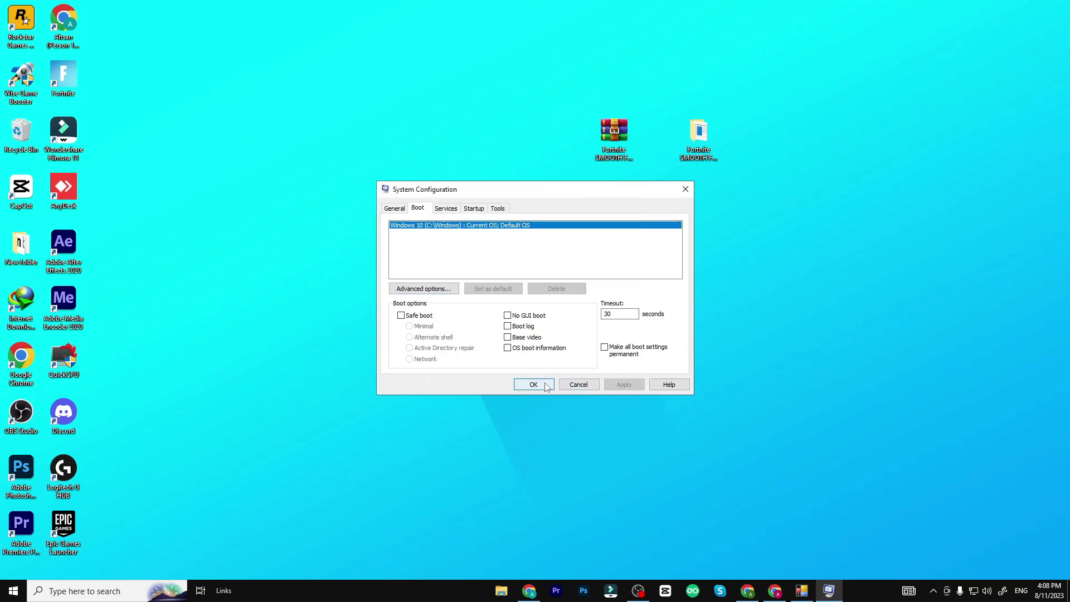
{"action": "left_click", "coordinate": [533, 385]}
{"action": "left_click", "coordinate": [592, 316]}
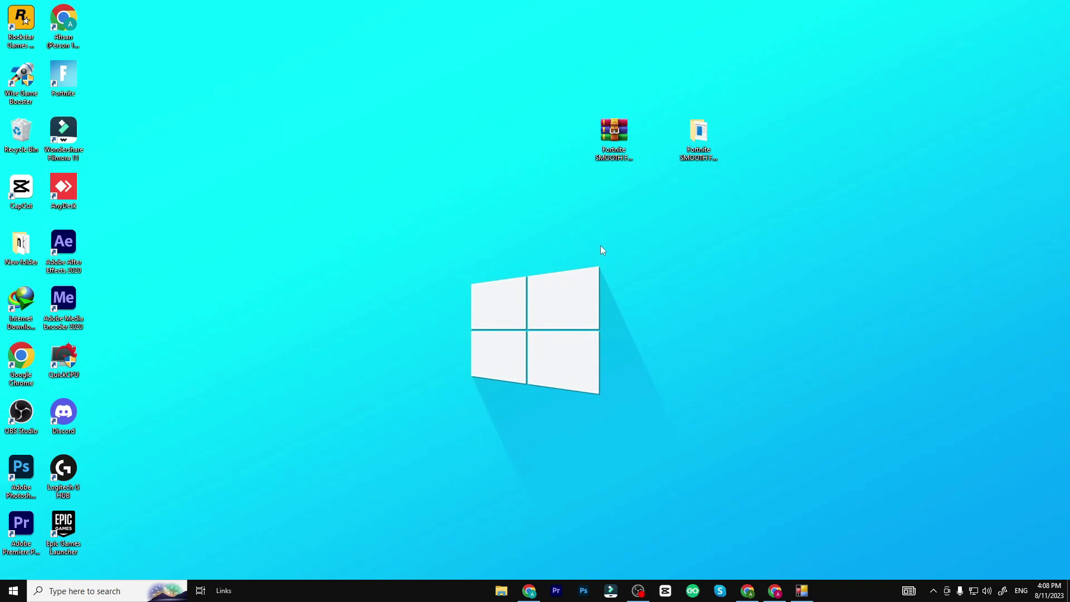
Step: Open the advanced power settings of the Bitsum Highest Performance plan
{"action": "key", "text": "super"}
{"action": "type", "text": "edi"}
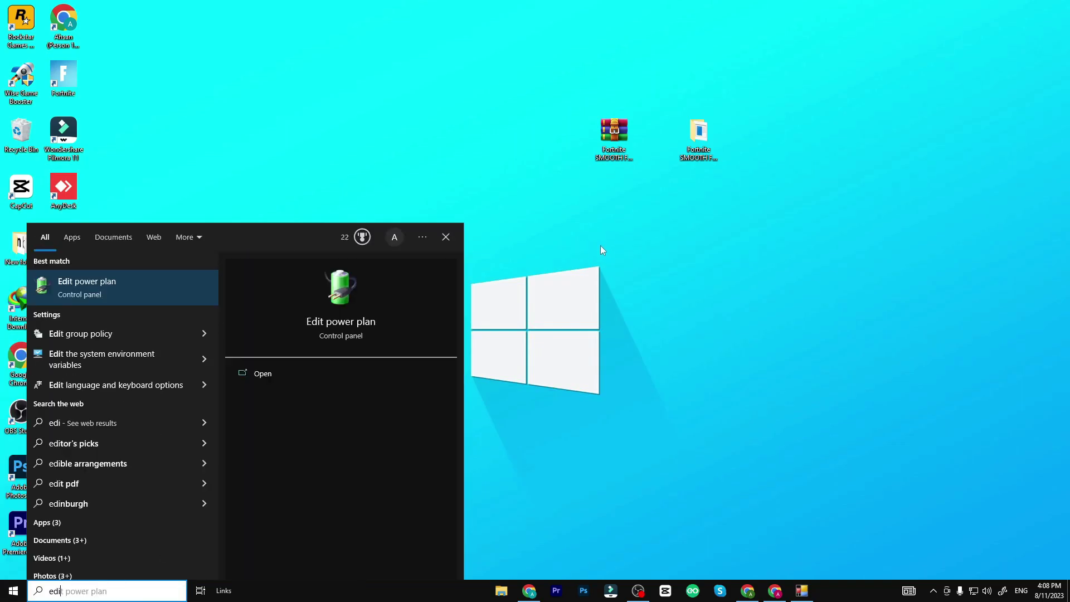
{"action": "left_click", "coordinate": [89, 283]}
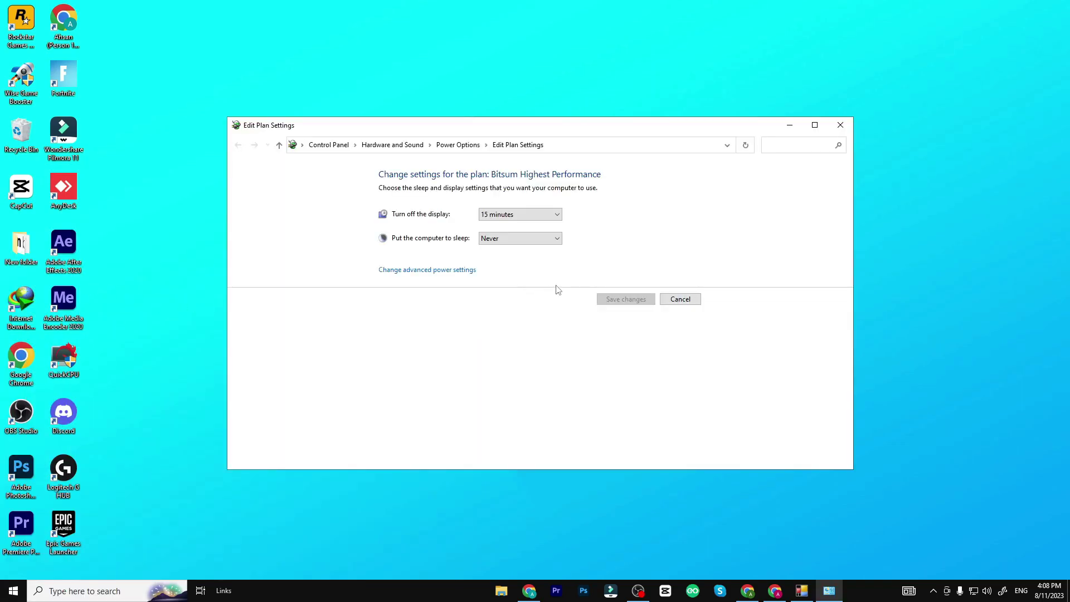
{"action": "left_click", "coordinate": [403, 271]}
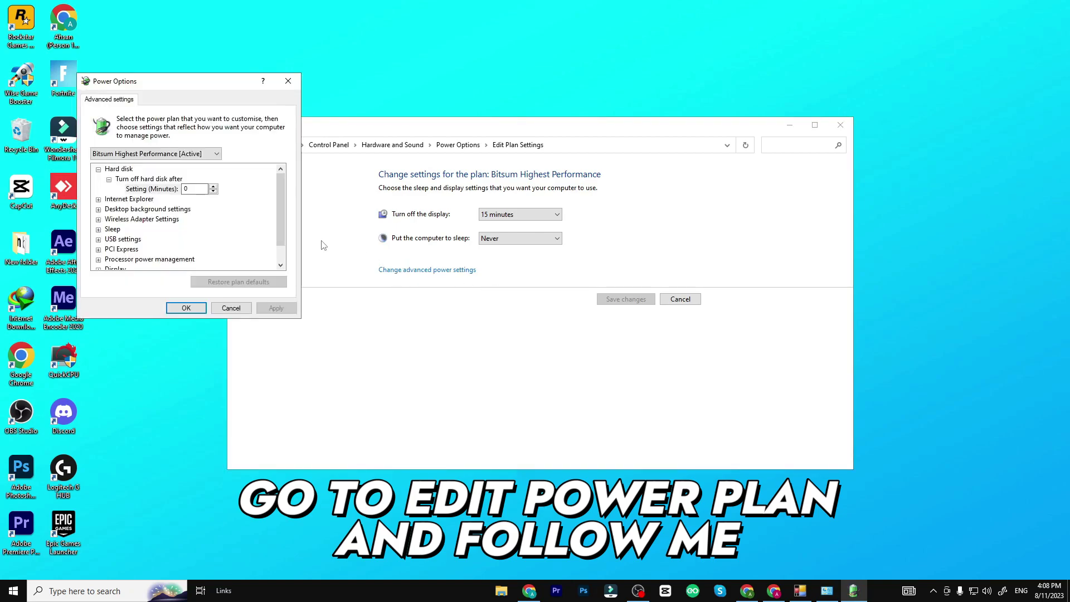
Step: Set the wireless adapter's power saving mode to Maximum Performance and close the power plan settings
{"action": "scroll", "coordinate": [130, 216], "scroll_direction": "up", "scroll_amount": 1}
{"action": "left_click", "coordinate": [99, 219]}
{"action": "left_click", "coordinate": [110, 229]}
{"action": "left_click", "coordinate": [188, 240]}
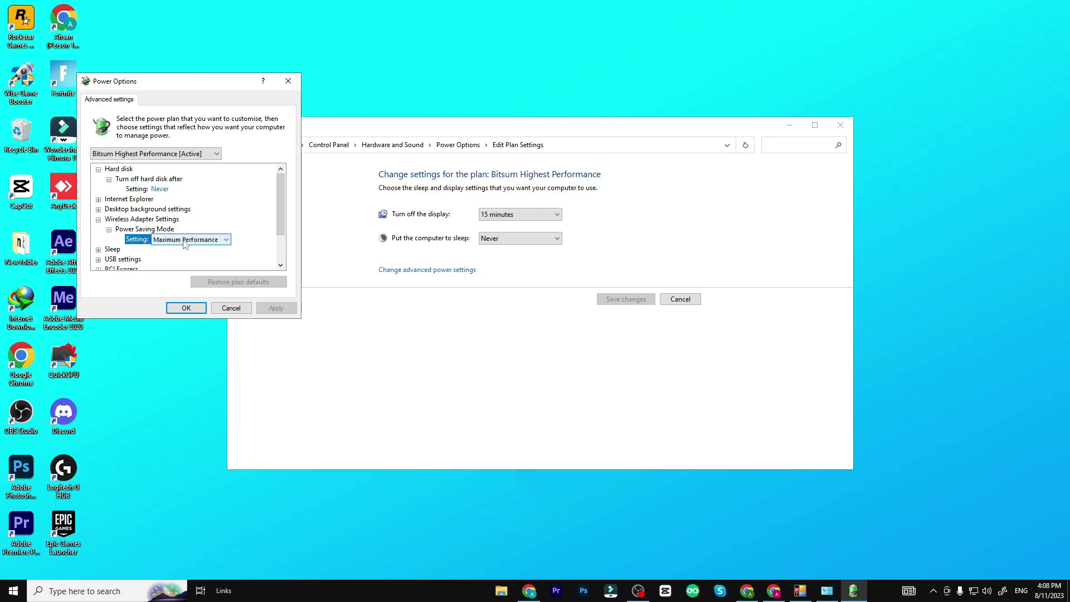
{"action": "left_click", "coordinate": [195, 240]}
{"action": "left_click", "coordinate": [177, 249]}
{"action": "left_click", "coordinate": [206, 310]}
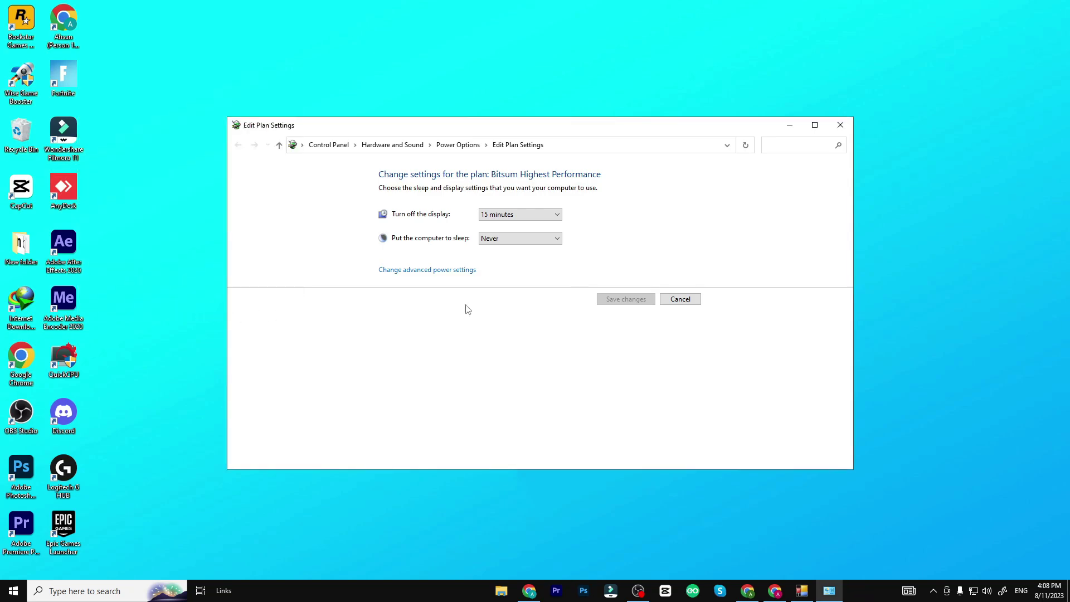
{"action": "left_click", "coordinate": [841, 125]}
Step: Open the Windows Services manager
{"action": "key", "text": "super"}
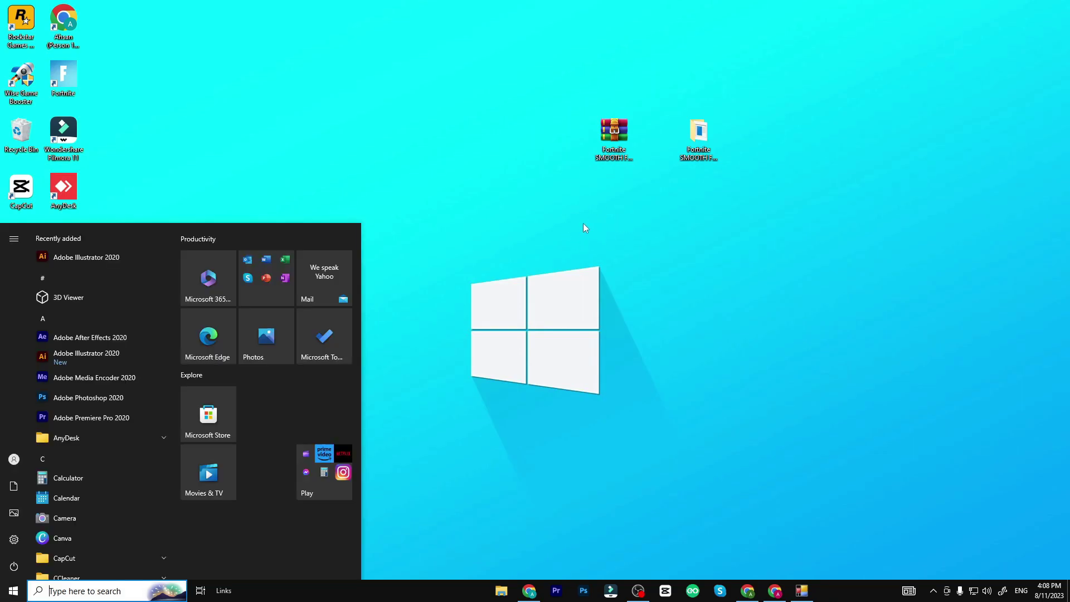
{"action": "type", "text": "ser"}
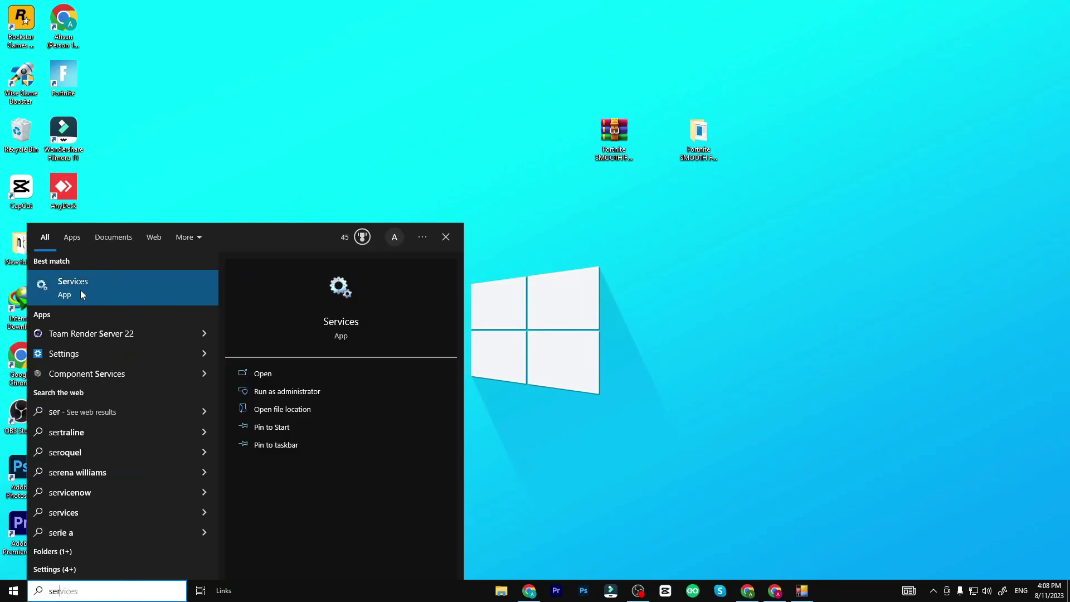
{"action": "left_click", "coordinate": [81, 287]}
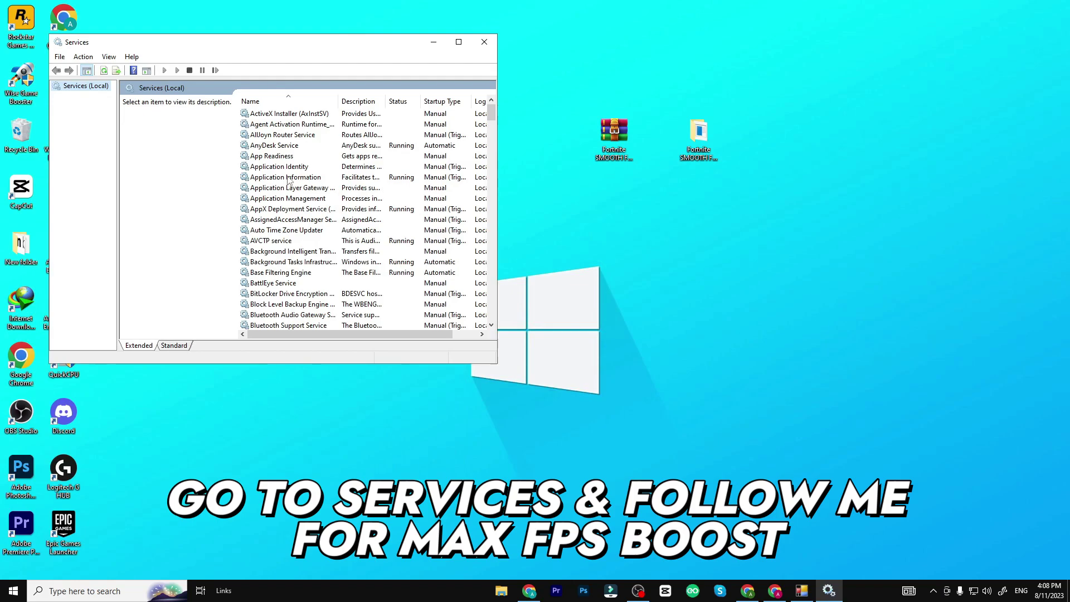
Step: Set the SysMain service's startup type to Disabled and apply it
{"action": "scroll", "coordinate": [289, 179], "scroll_direction": "down", "scroll_amount": 2}
{"action": "left_click_drag", "start_coordinate": [492, 118], "coordinate": [495, 264]}
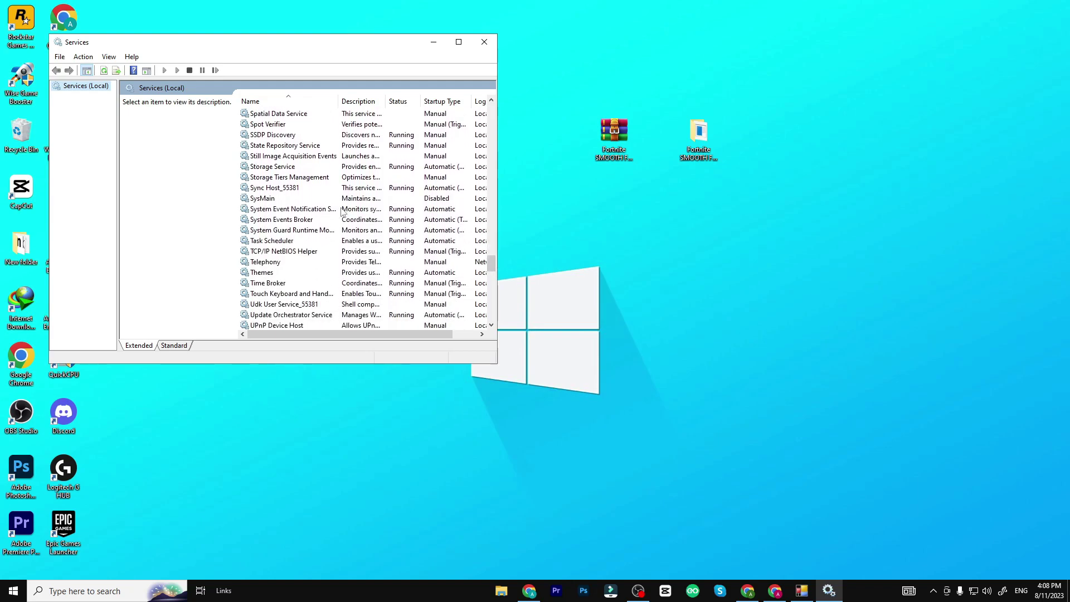
{"action": "left_click", "coordinate": [265, 199]}
{"action": "right_click", "coordinate": [279, 199]}
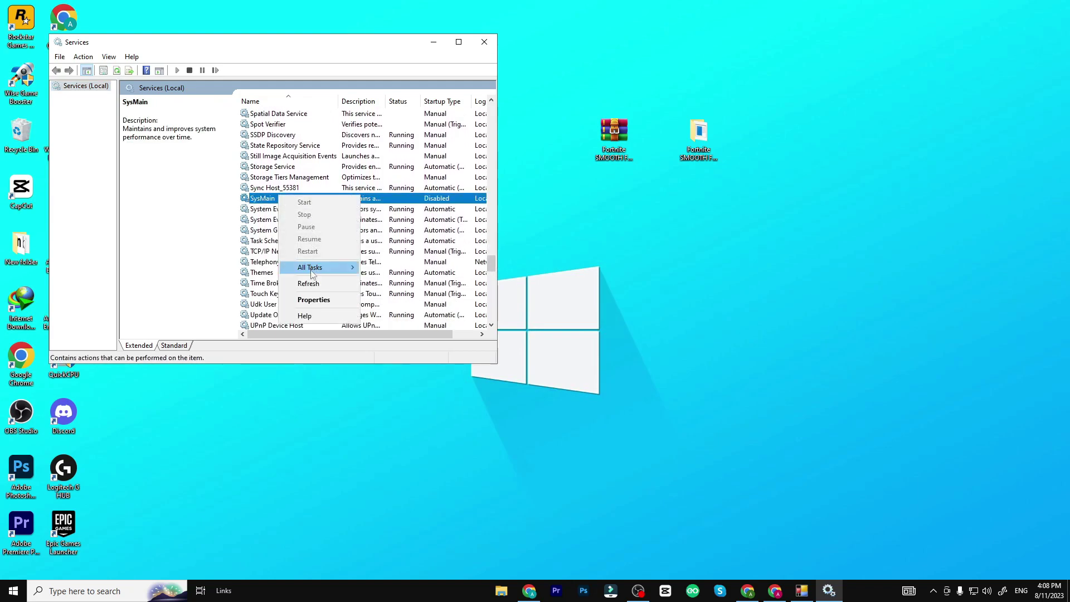
{"action": "left_click", "coordinate": [312, 300]}
{"action": "left_click", "coordinate": [258, 197]}
{"action": "left_click", "coordinate": [242, 225]}
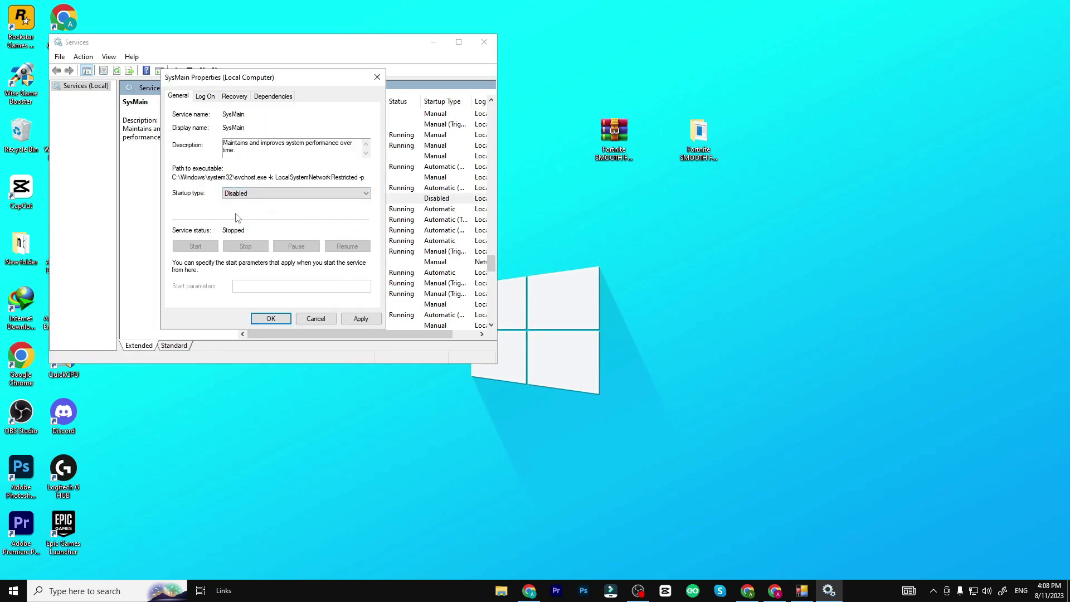
{"action": "left_click", "coordinate": [361, 319]}
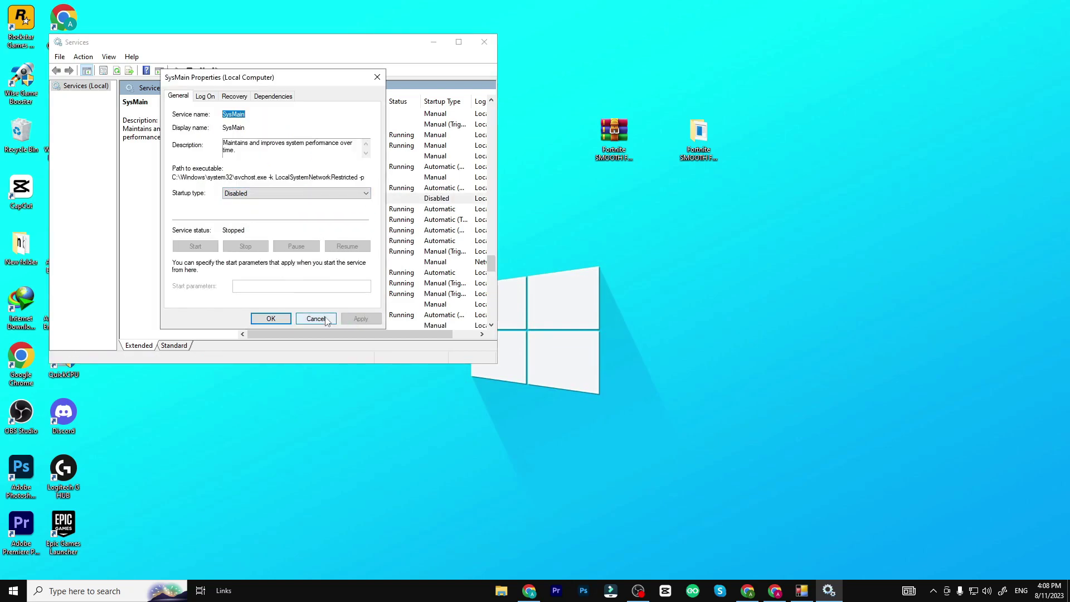
{"action": "left_click", "coordinate": [273, 319]}
Step: Set the Xbox Live Networking Service's startup type to Disabled, apply it and close Services
{"action": "left_click_drag", "start_coordinate": [492, 265], "coordinate": [493, 323]}
{"action": "left_click", "coordinate": [293, 315]}
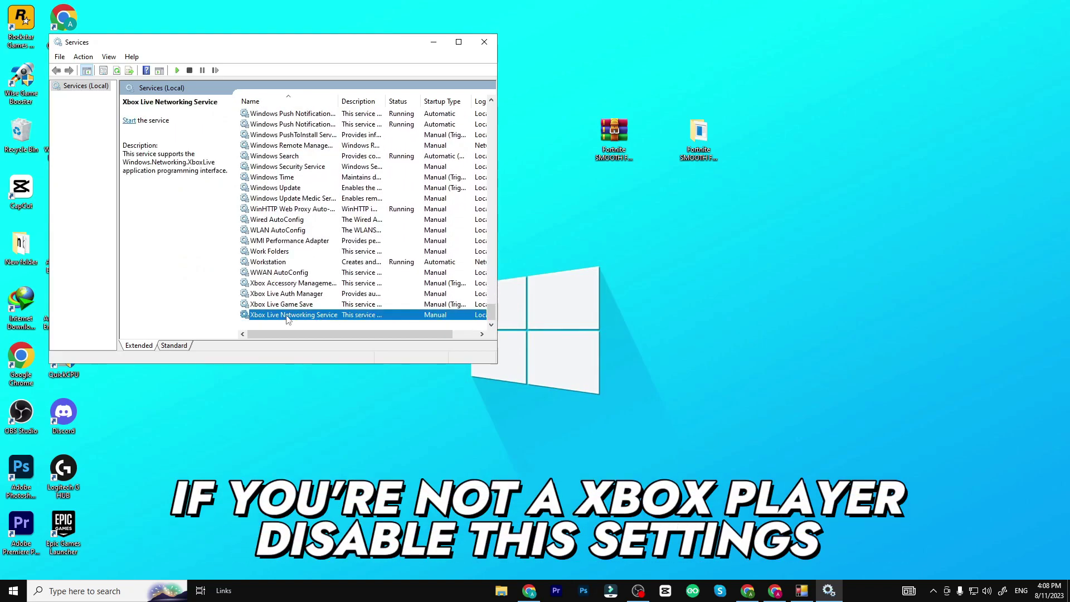
{"action": "right_click", "coordinate": [314, 319]}
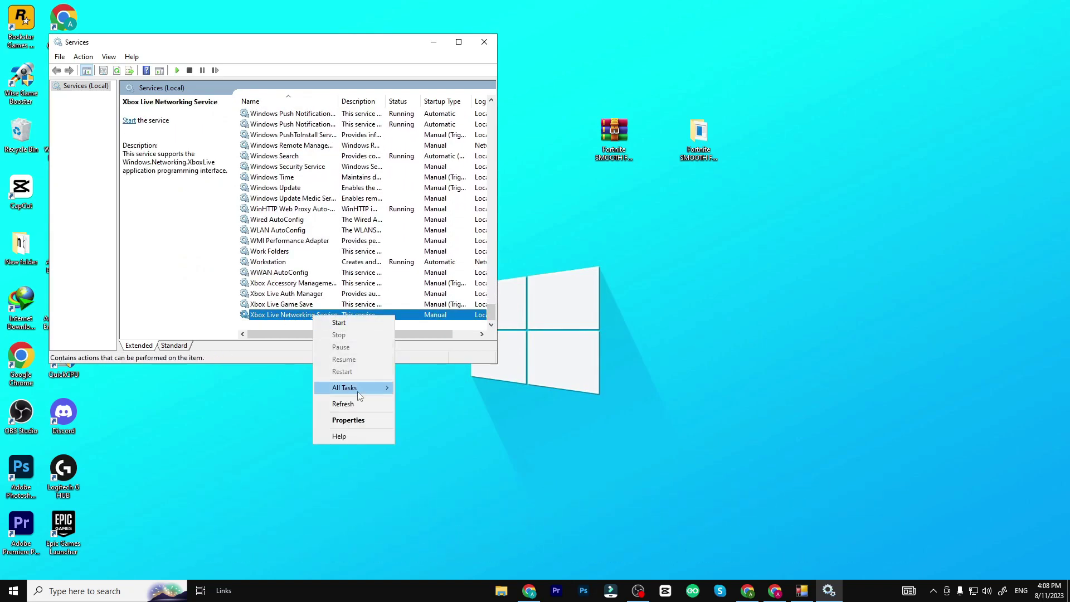
{"action": "left_click", "coordinate": [353, 421]}
{"action": "left_click", "coordinate": [265, 194]}
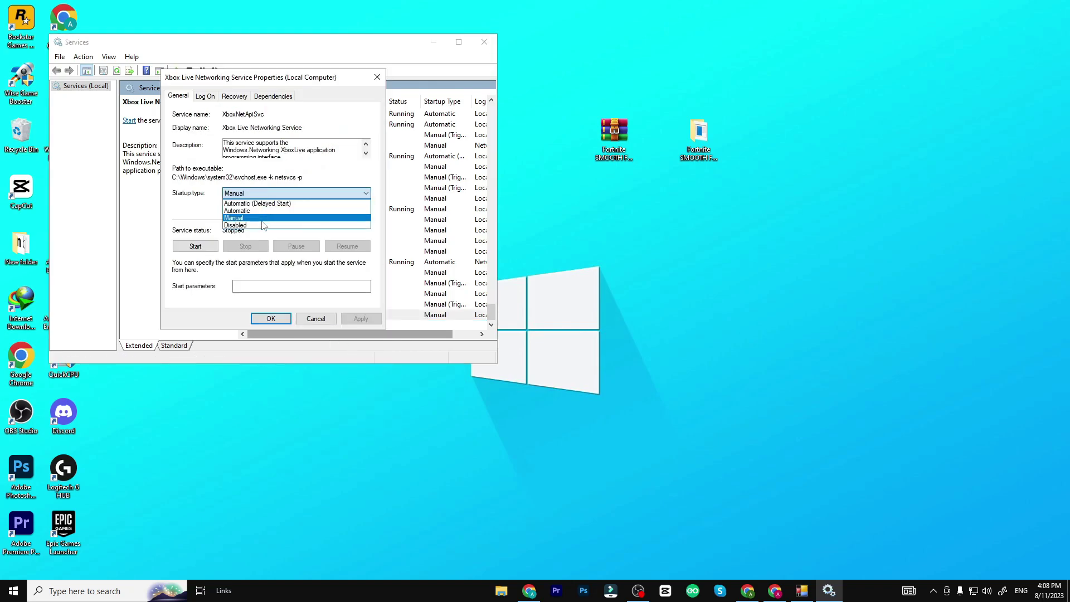
{"action": "left_click", "coordinate": [264, 226]}
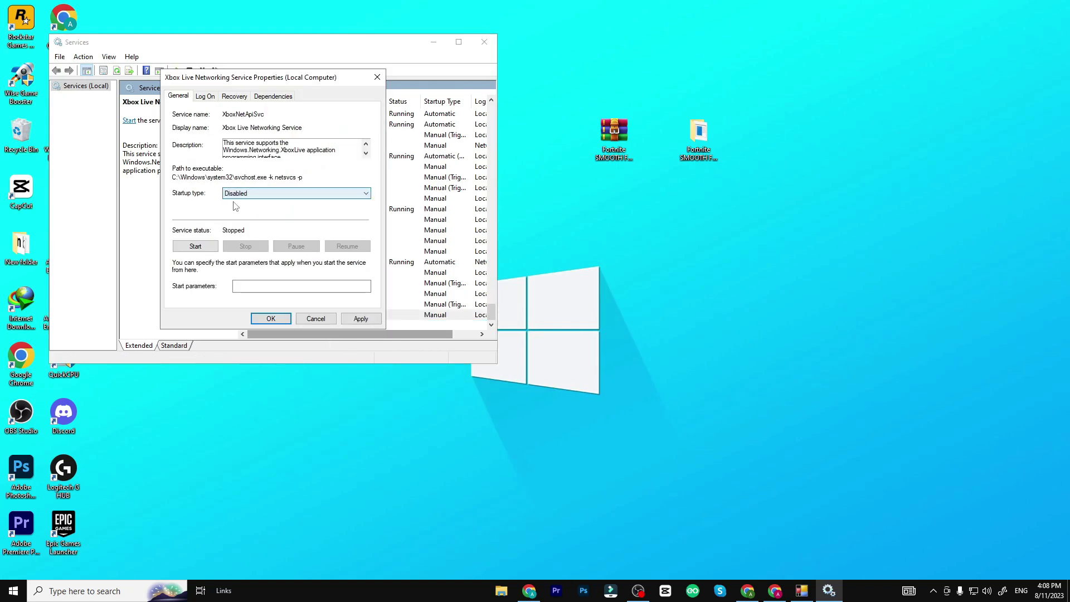
{"action": "left_click", "coordinate": [360, 319]}
{"action": "left_click", "coordinate": [271, 318]}
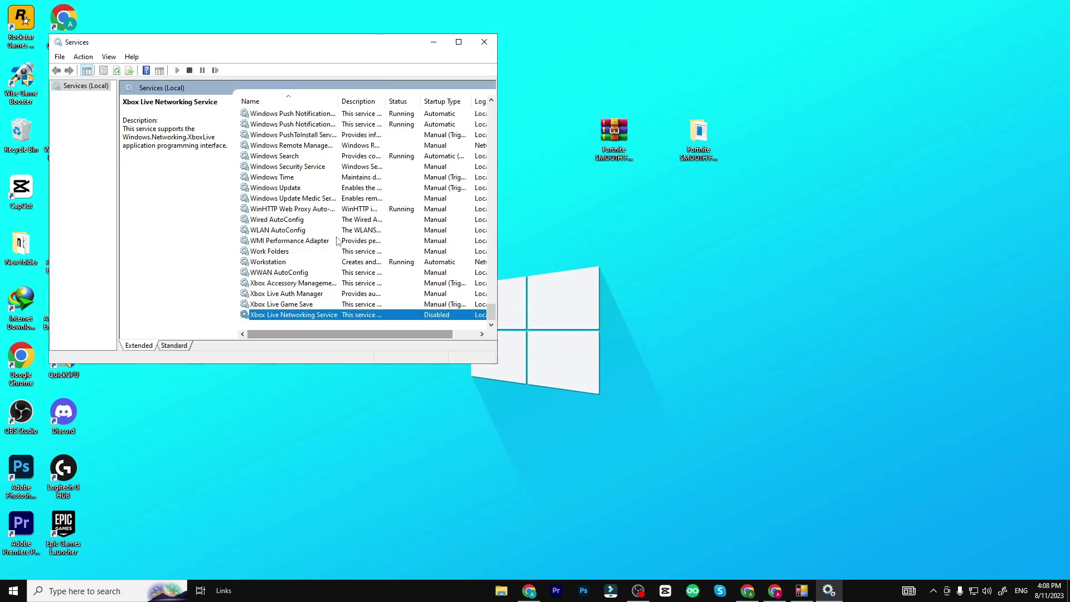
{"action": "left_click", "coordinate": [485, 42]}
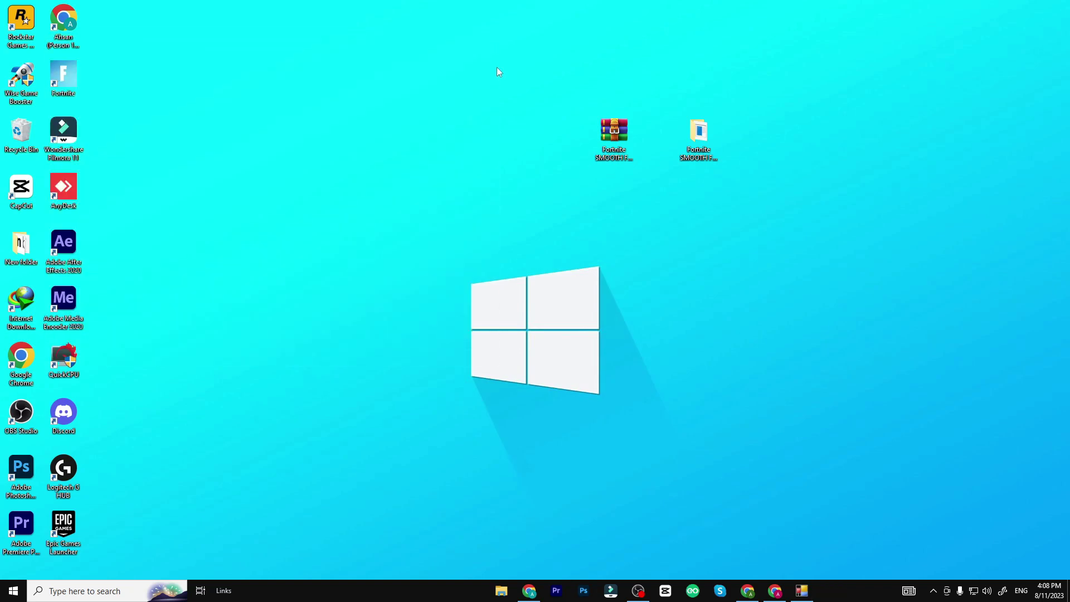
{"action": "right_click", "coordinate": [545, 168]}
{"action": "left_click", "coordinate": [549, 201]}
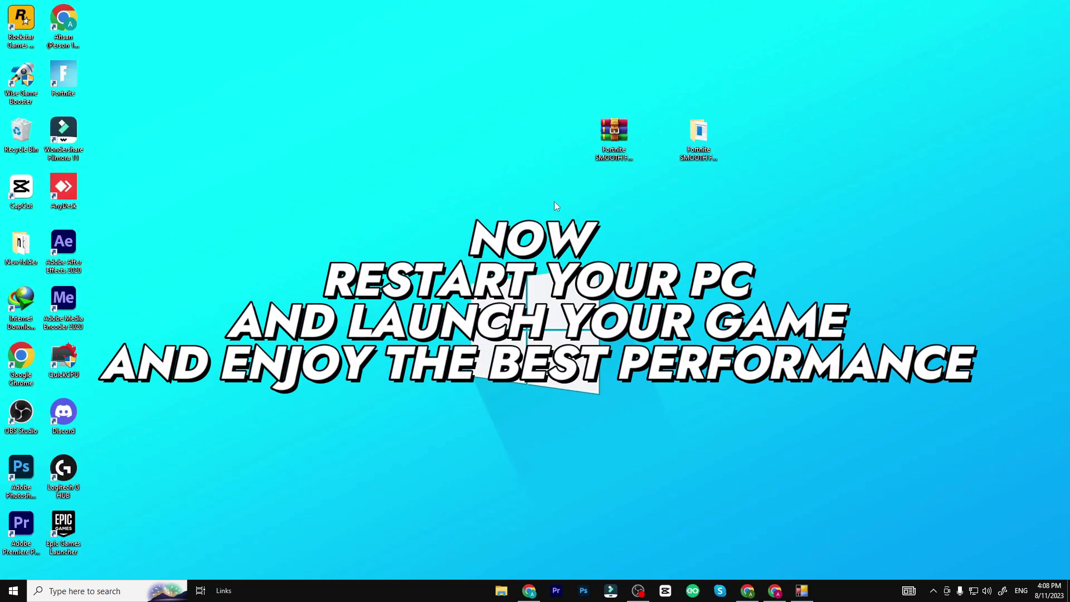